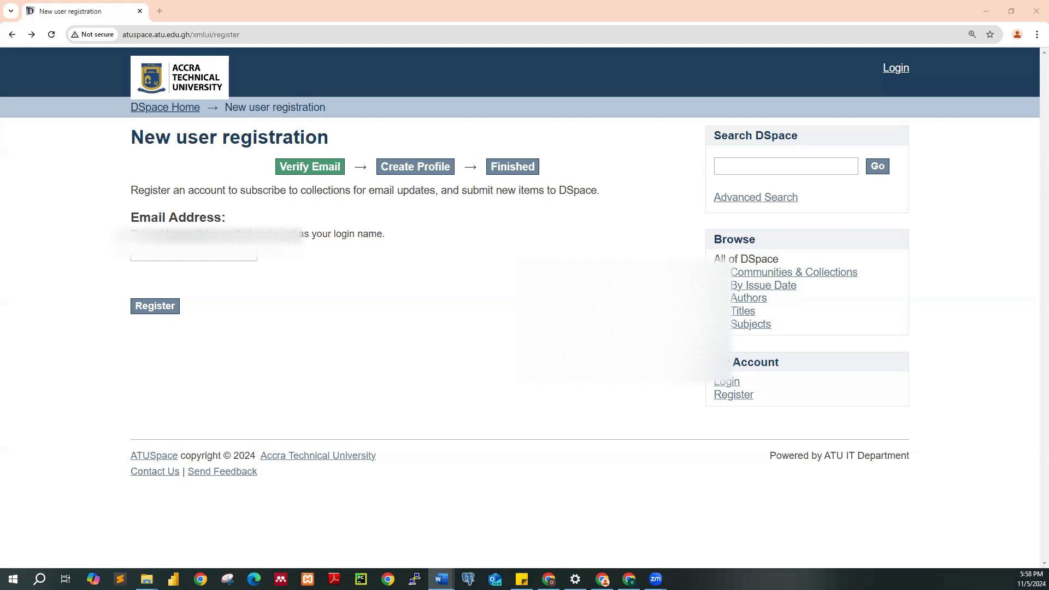
pyautogui.hotkey('alt', 'Tab')
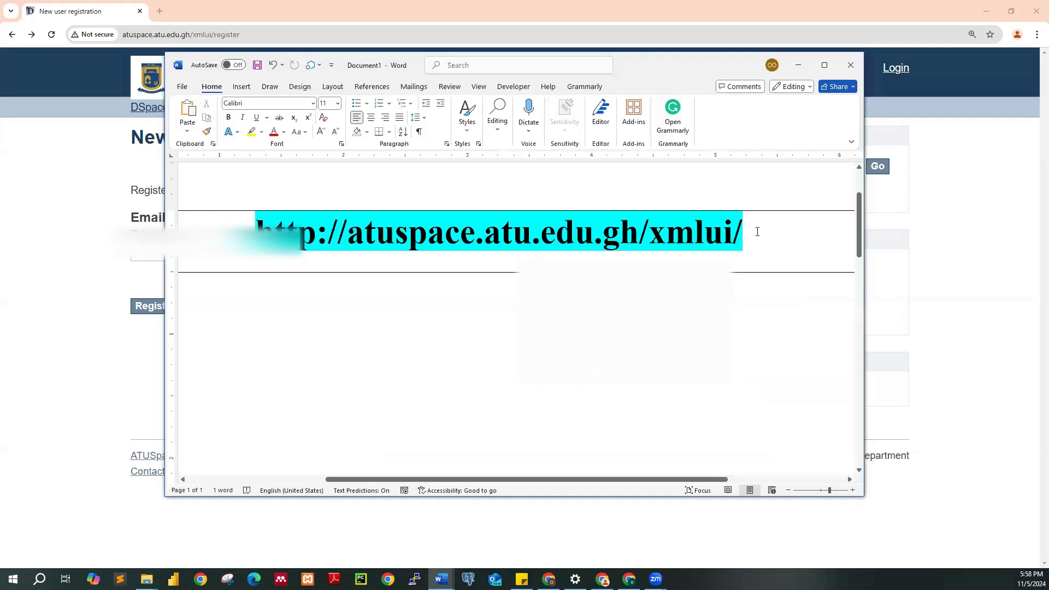
# - Move the Word note off to the left and return to the ATUSpace registration page
pyautogui.click(765, 231)
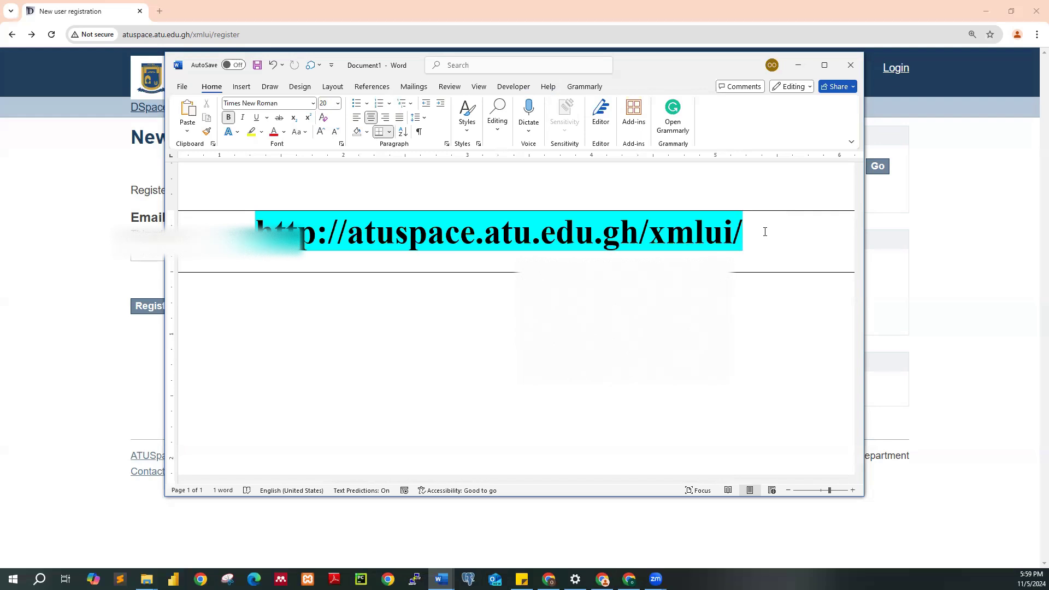
pyautogui.moveTo(718, 73); pyautogui.dragTo(712, 74)
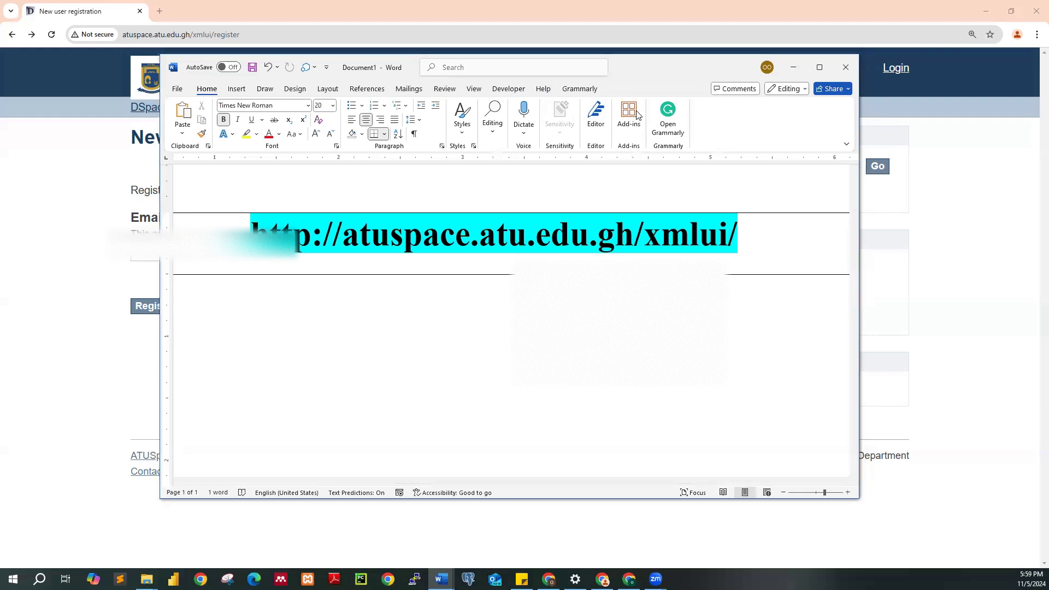
pyautogui.moveTo(778, 67); pyautogui.dragTo(13, 101)
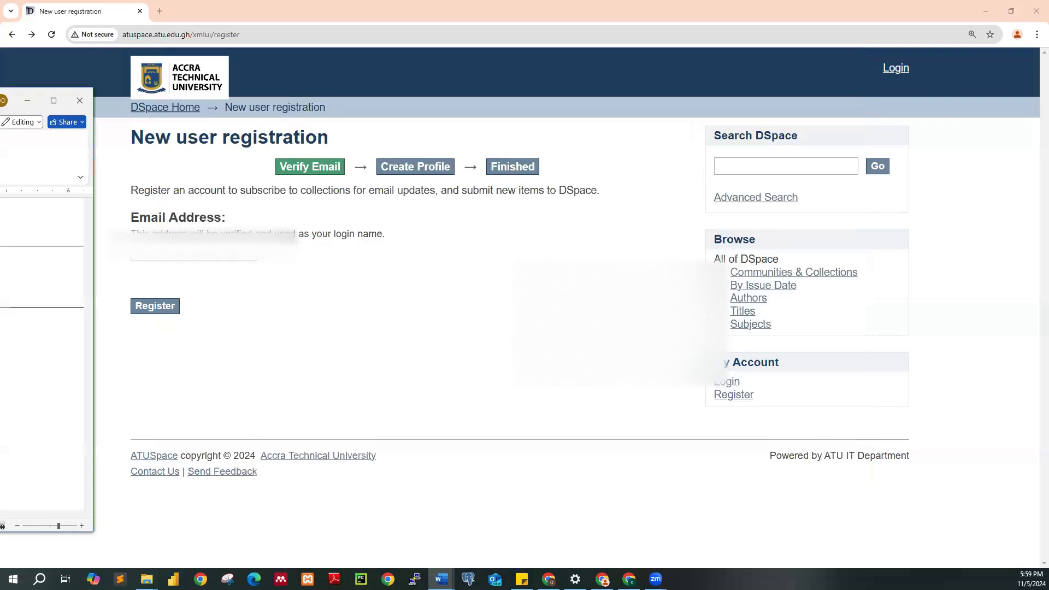
pyautogui.click(257, 353)
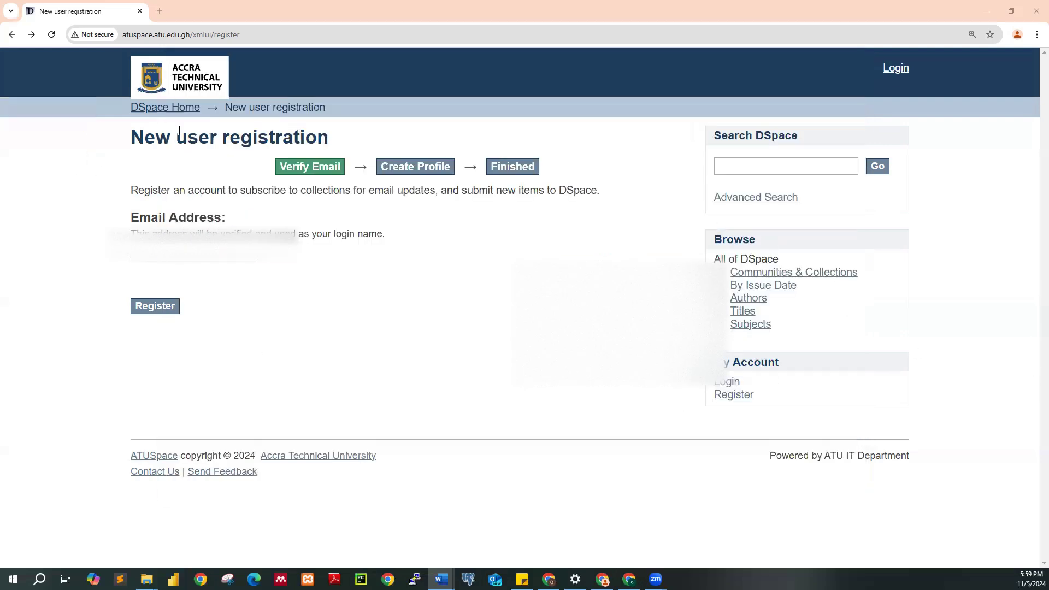
# - Go to the ATUSpace home page, zoom in, and open Register under My Account
pyautogui.click(163, 109)
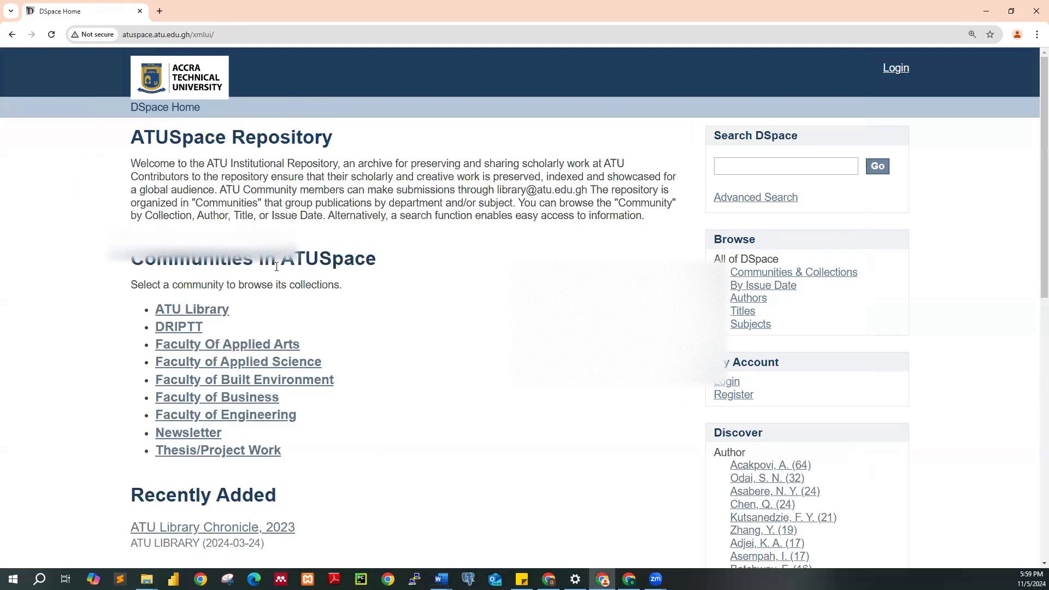
pyautogui.hotkey('ctrl', '+')
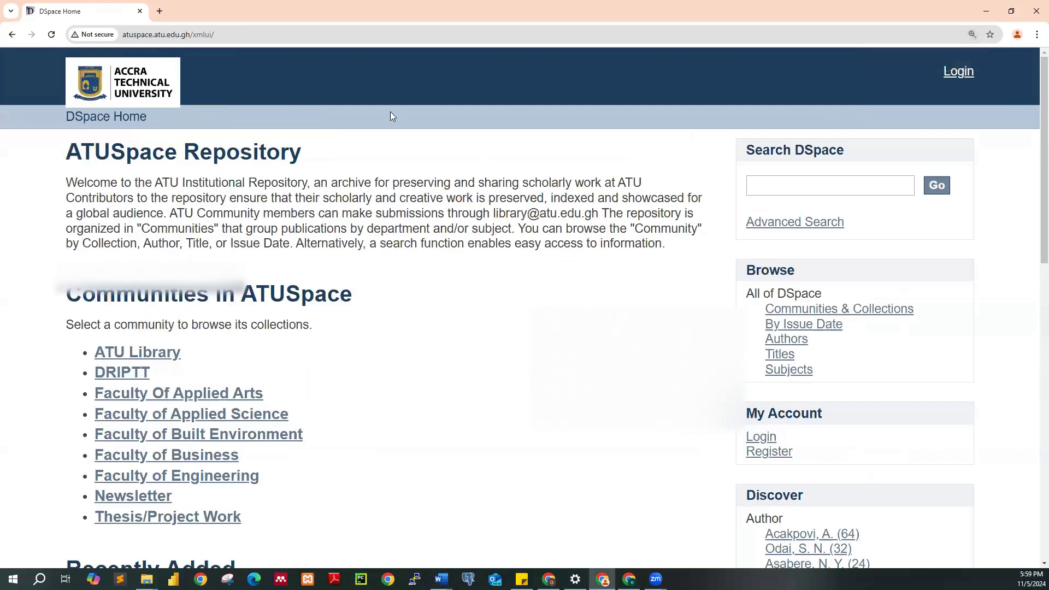
pyautogui.click(230, 34)
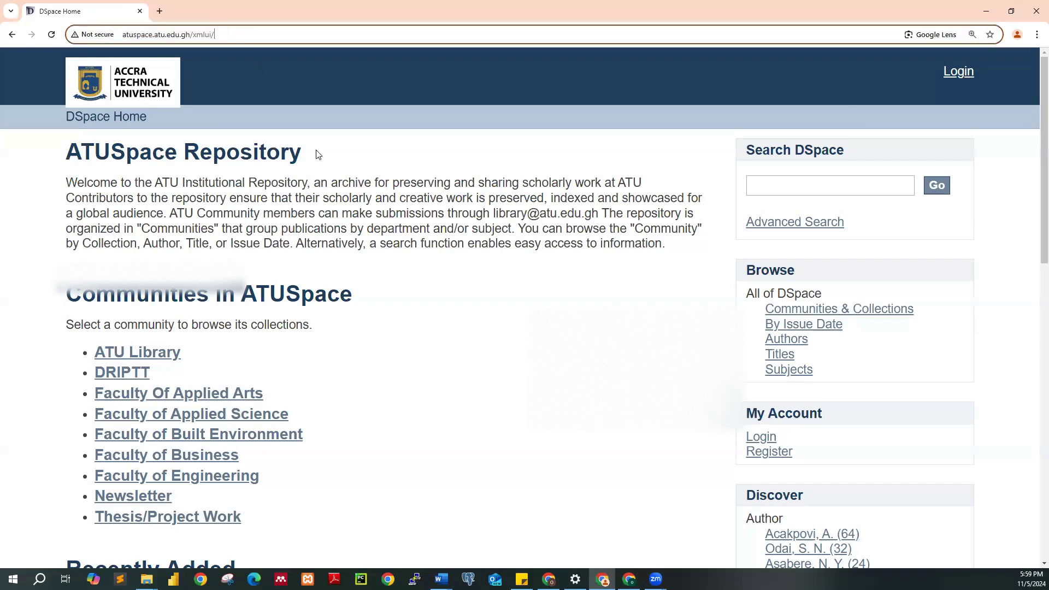
pyautogui.click(442, 369)
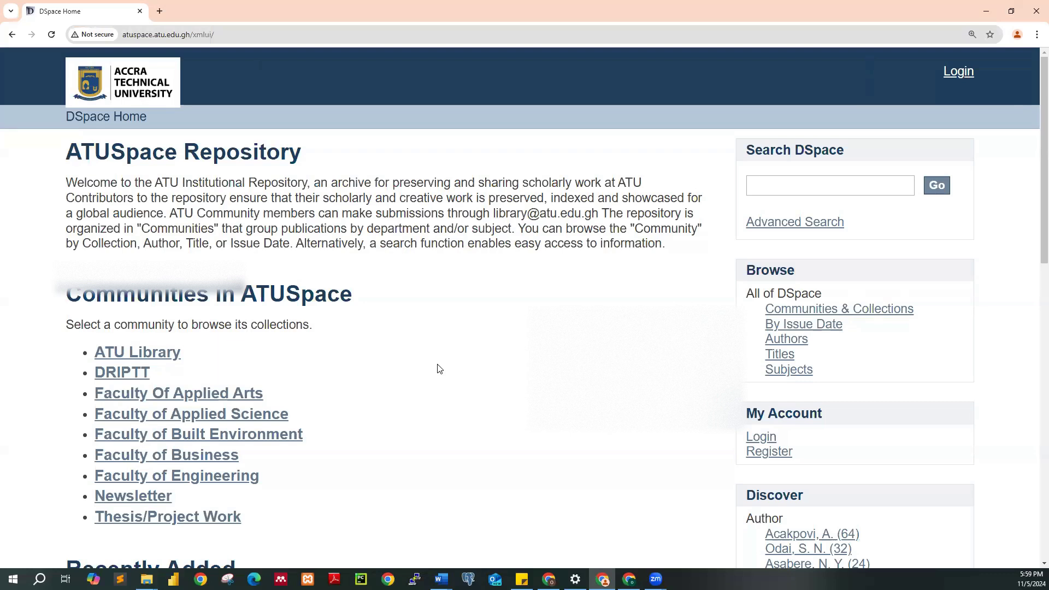
pyautogui.scroll(-1, 637, 423)
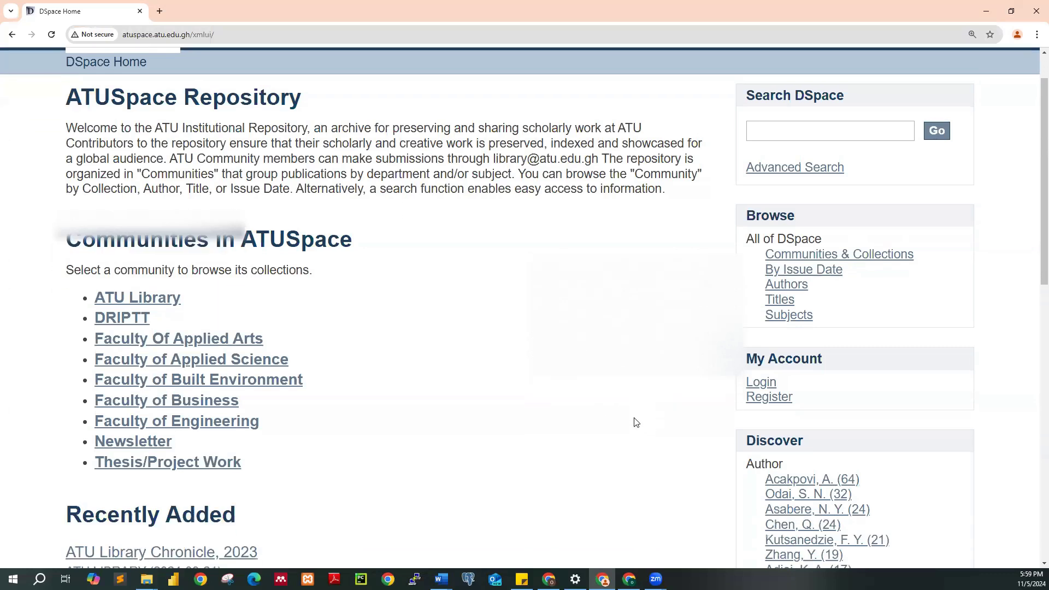
pyautogui.click(770, 398)
# - Dismiss the email autofill suggestions and switch to the thesis document in Word
pyautogui.click(180, 285)
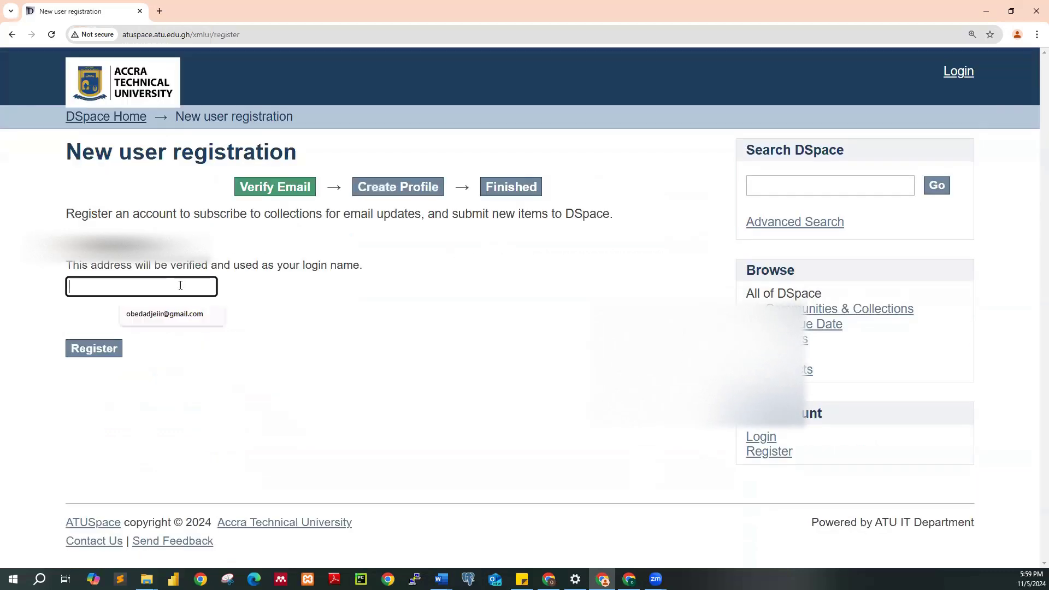
pyautogui.click(382, 290)
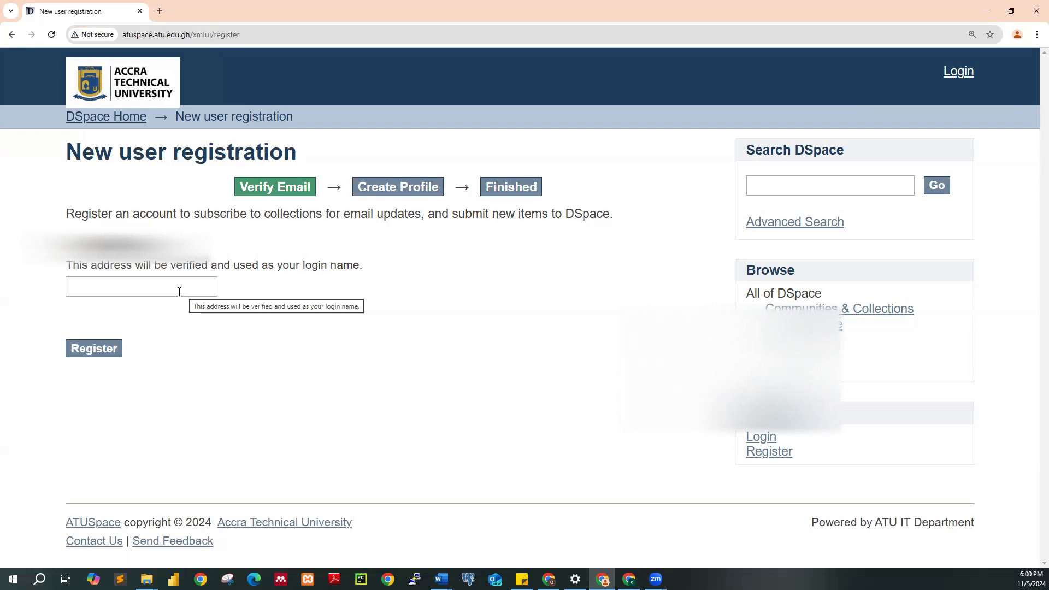
pyautogui.hotkey('alt', 'Tab')
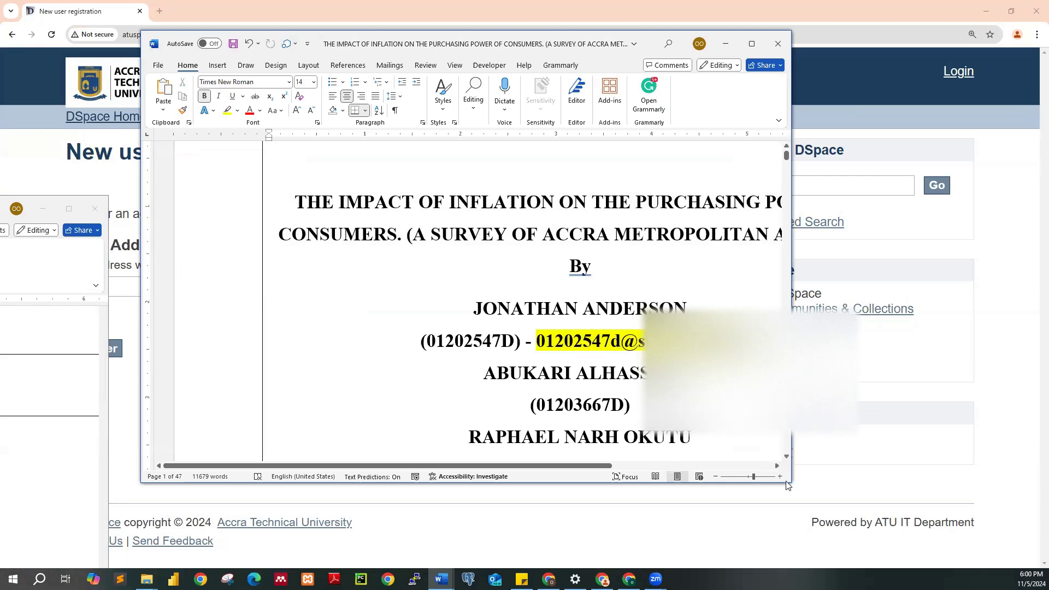
# - Enlarge the Word thesis window, review the title page's author lines, then move it aside
pyautogui.moveTo(791, 482); pyautogui.dragTo(993, 543)
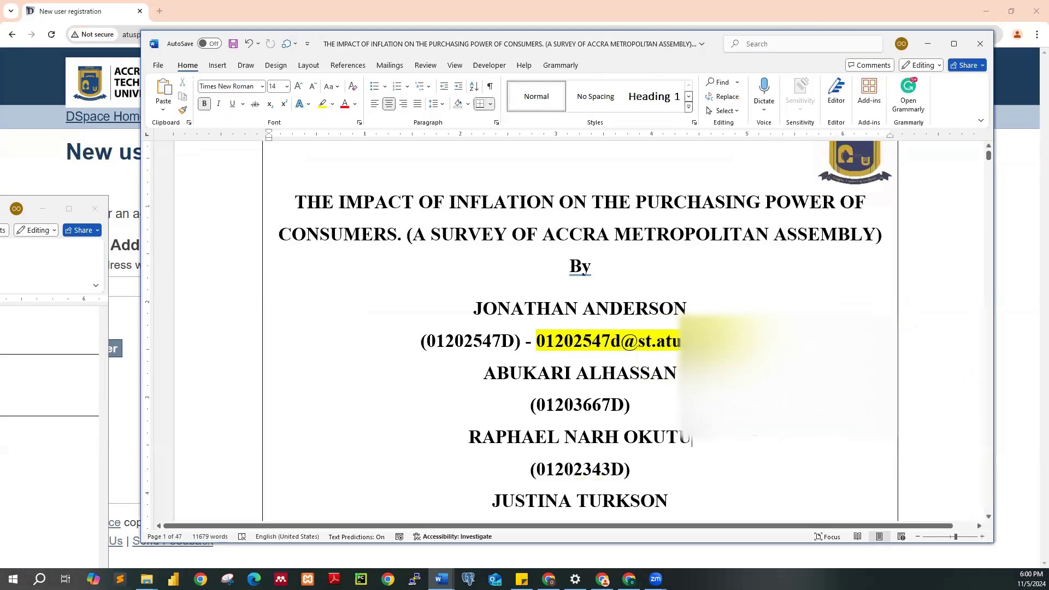
pyautogui.scroll(-3, 580, 328)
pyautogui.scroll(1, 580, 328)
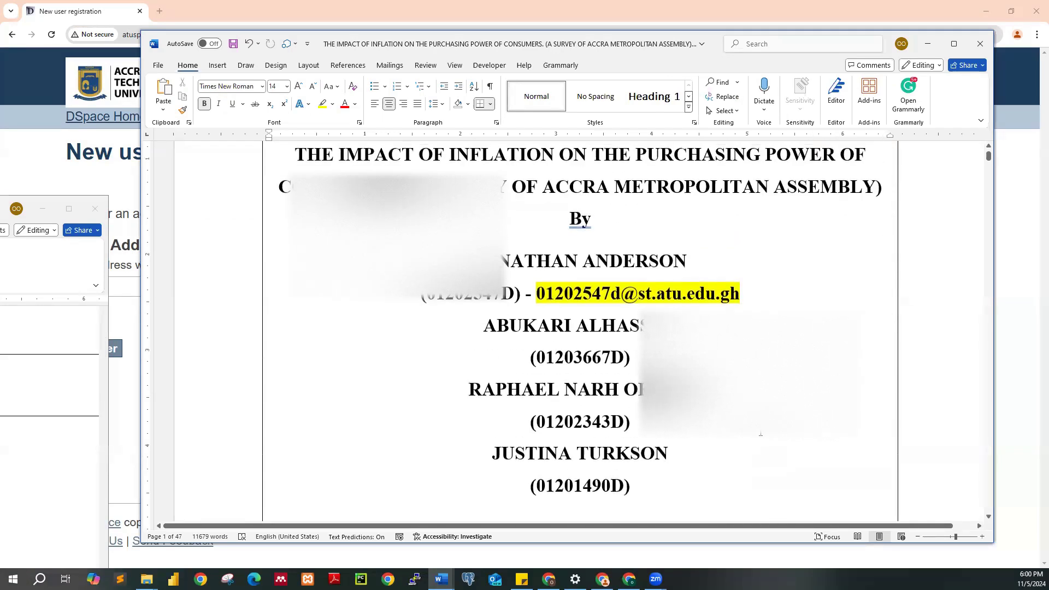
pyautogui.moveTo(522, 301); pyautogui.dragTo(404, 261)
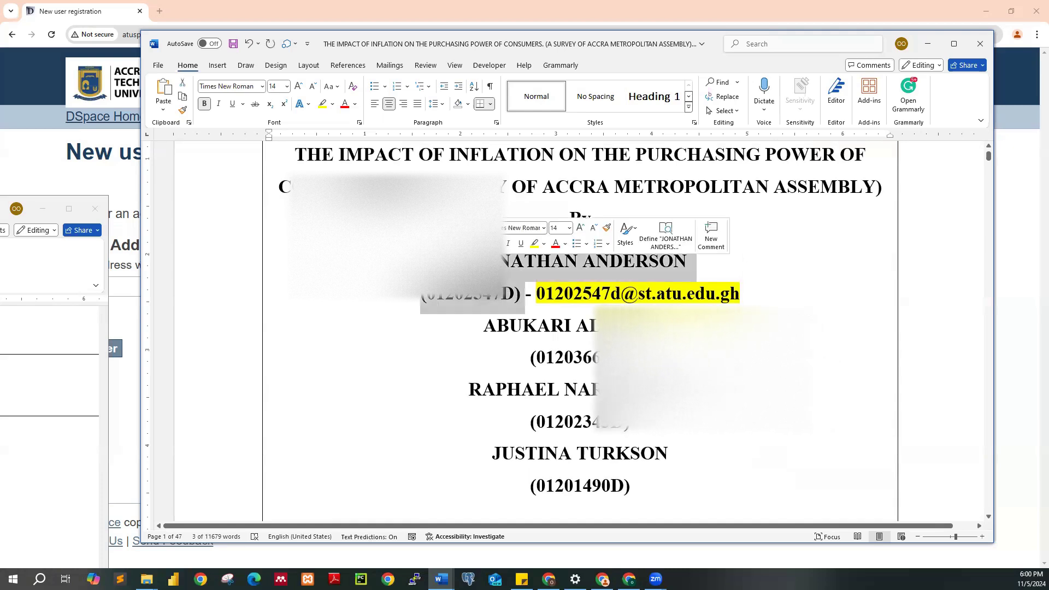
pyautogui.click(535, 310)
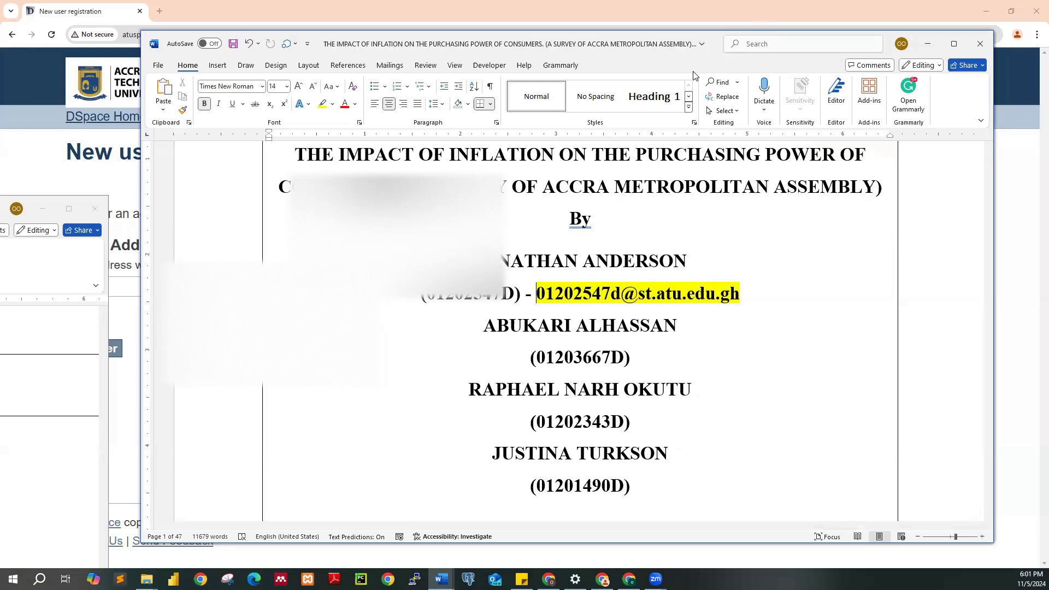
pyautogui.moveTo(694, 75); pyautogui.dragTo(768, 159)
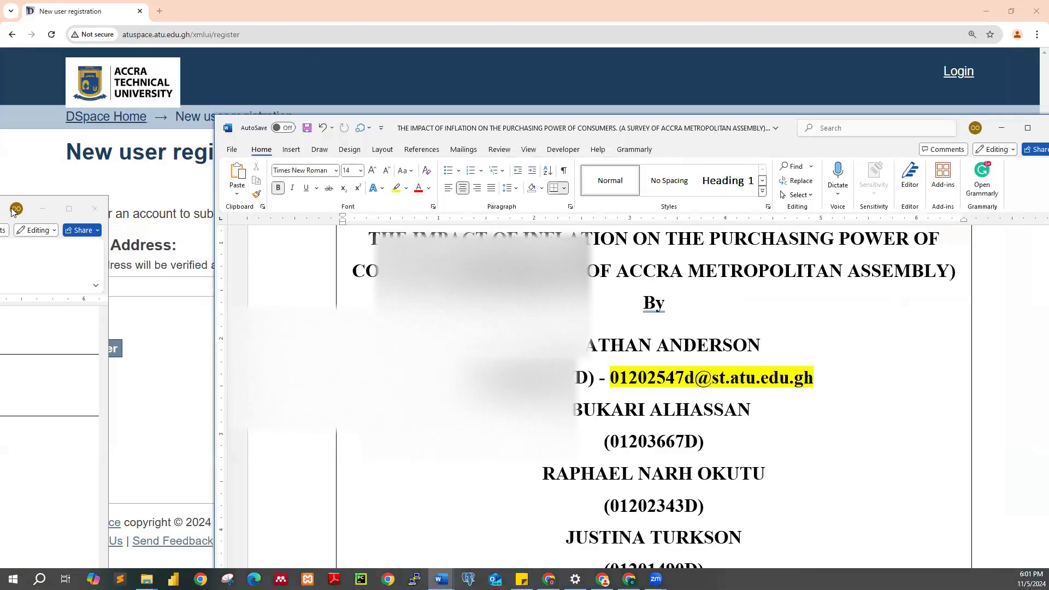
pyautogui.click(39, 209)
# - Register with the suggested email address, then switch to Gmail to check for verification
pyautogui.click(42, 209)
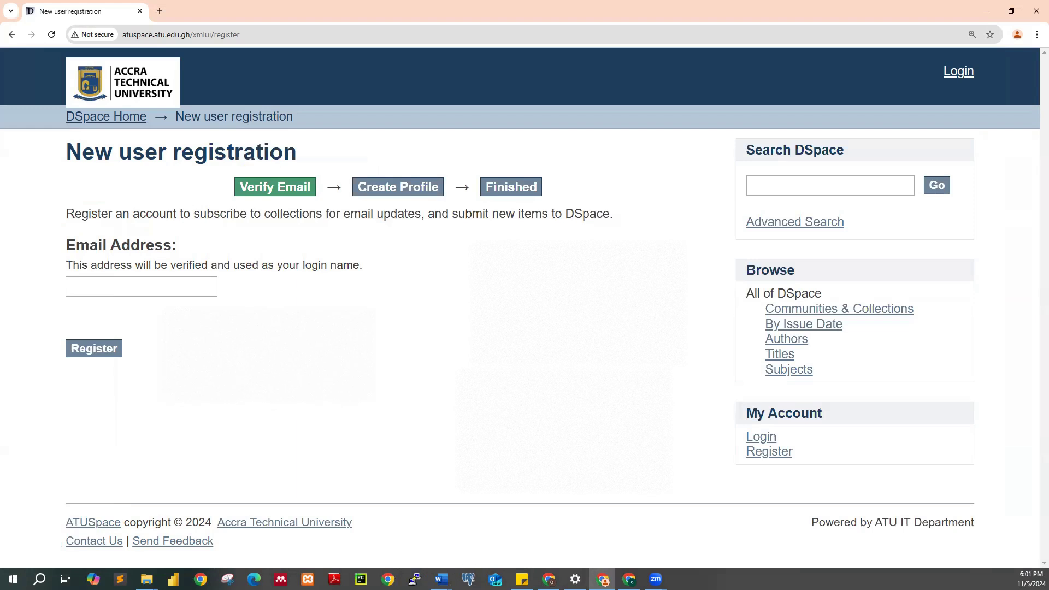
pyautogui.click(140, 288)
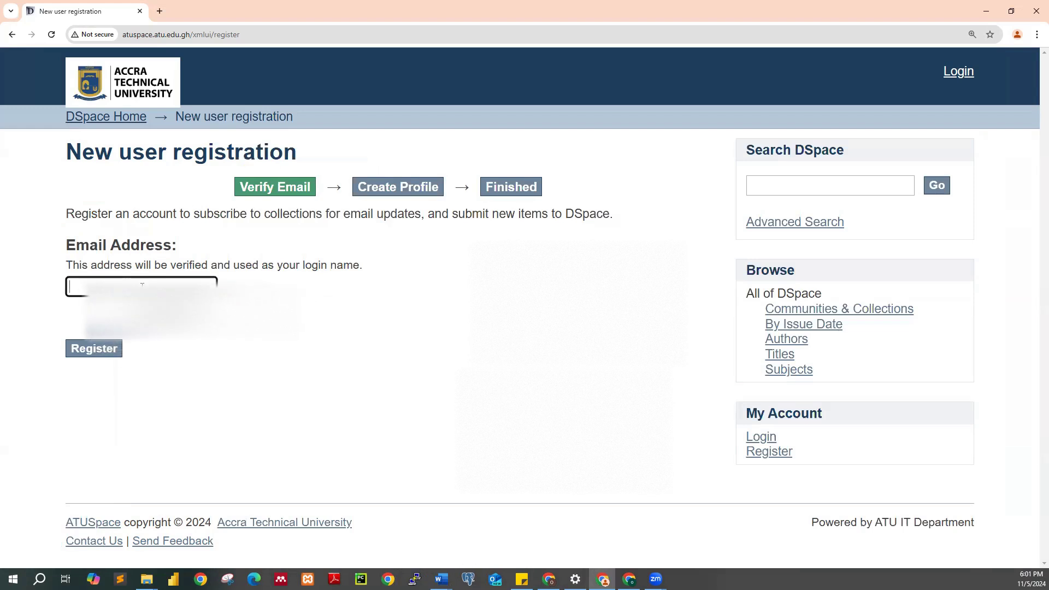
pyautogui.click(144, 319)
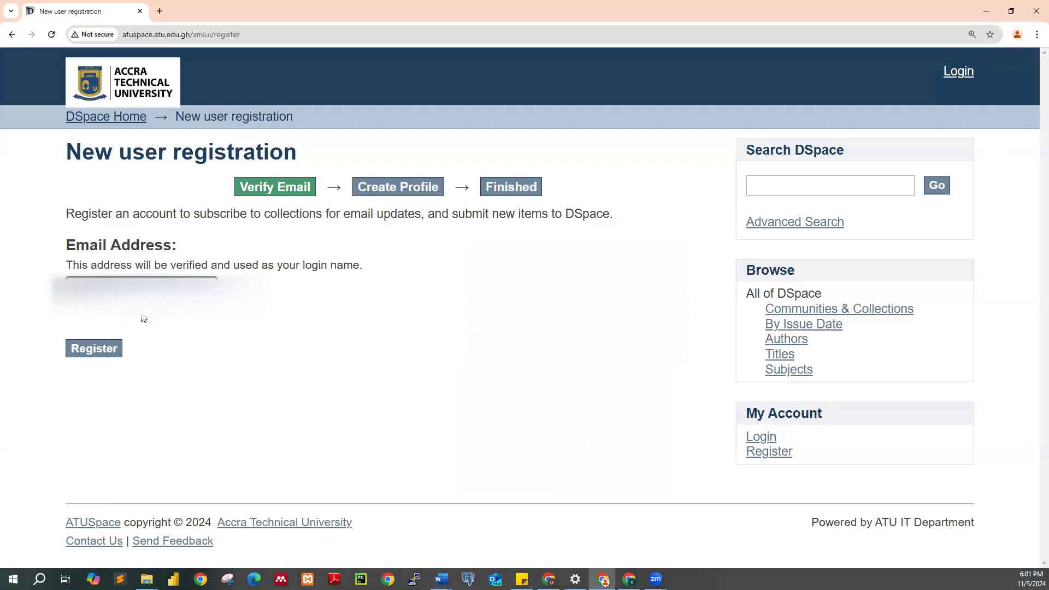
pyautogui.click(107, 355)
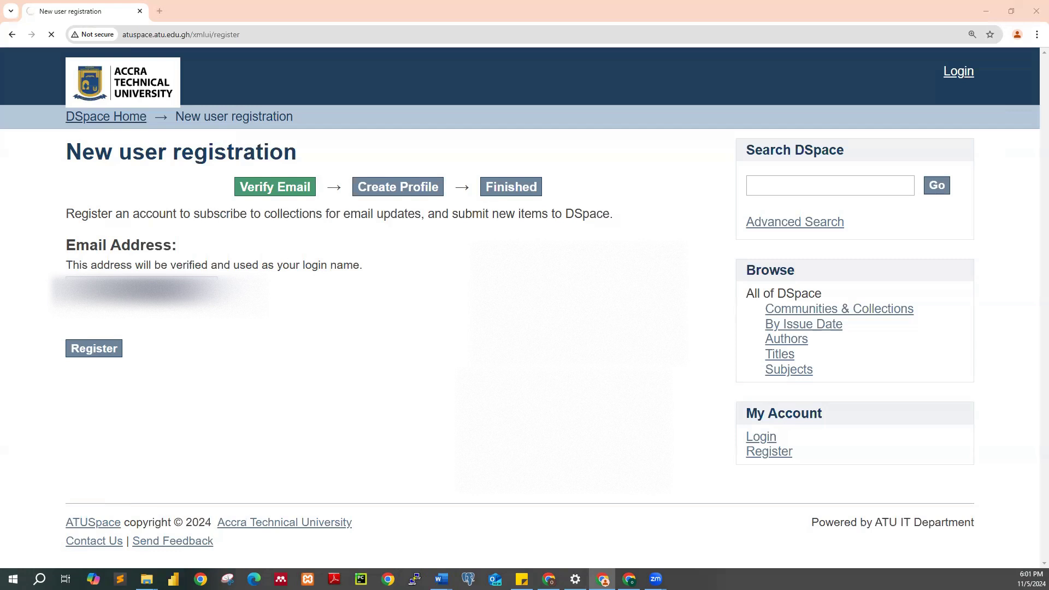
pyautogui.hotkey('alt', 'Tab')
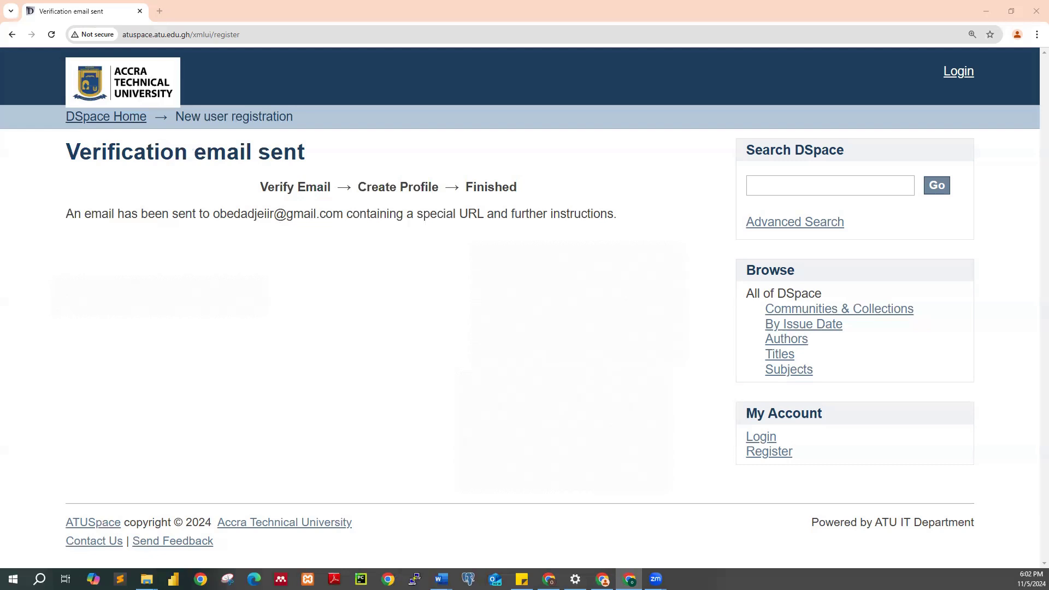
pyautogui.hotkey('alt', 'Tab')
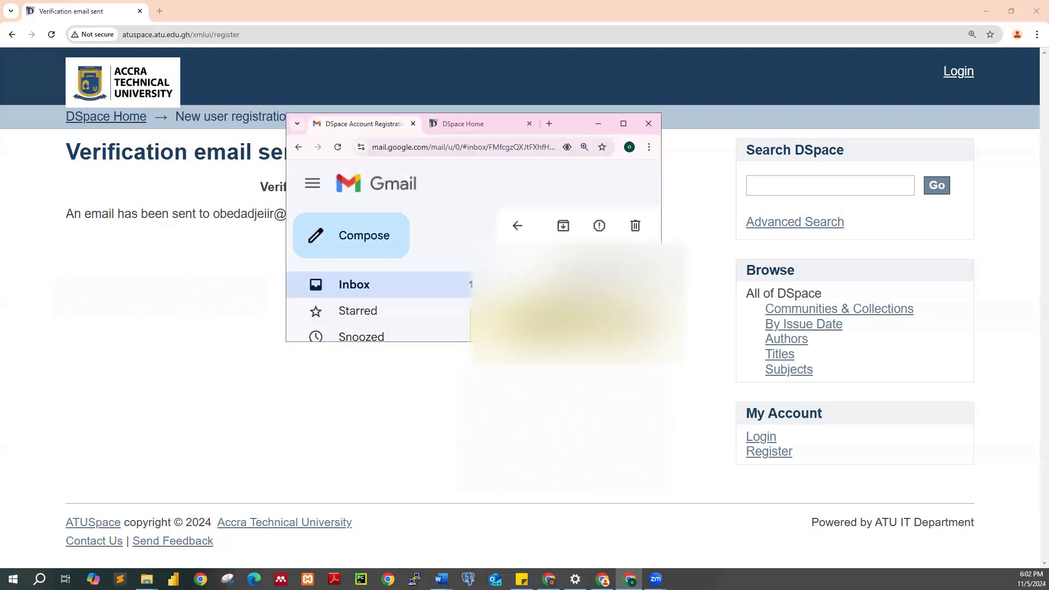
# - Open the latest DSpace Account Registration email and follow its register?token verification link
pyautogui.click(382, 295)
pyautogui.moveTo(629, 128); pyautogui.dragTo(421, 85)
pyautogui.scroll(-5, 590, 426)
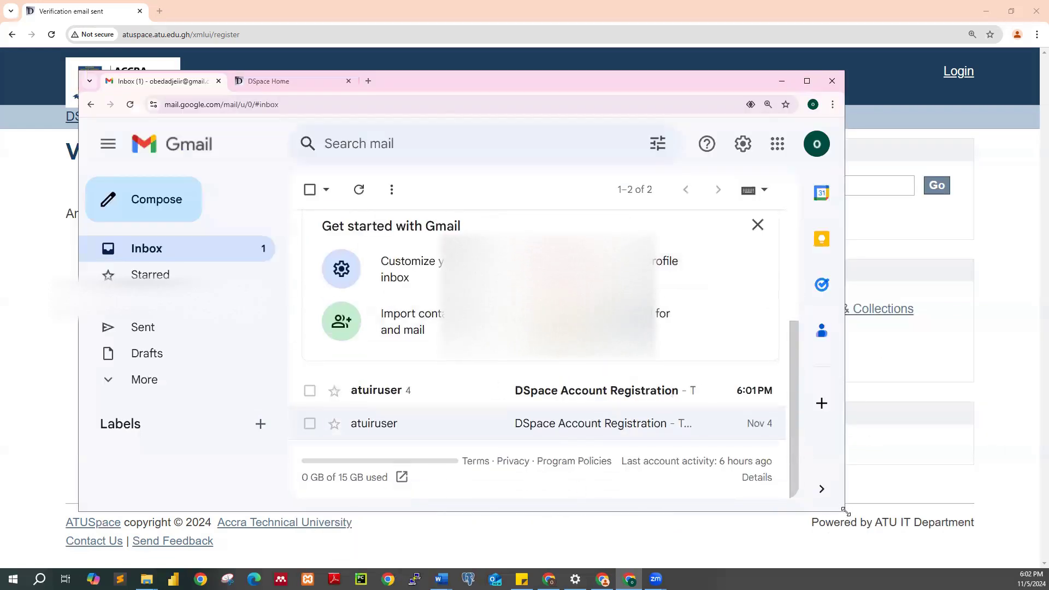
pyautogui.moveTo(846, 512); pyautogui.dragTo(967, 531)
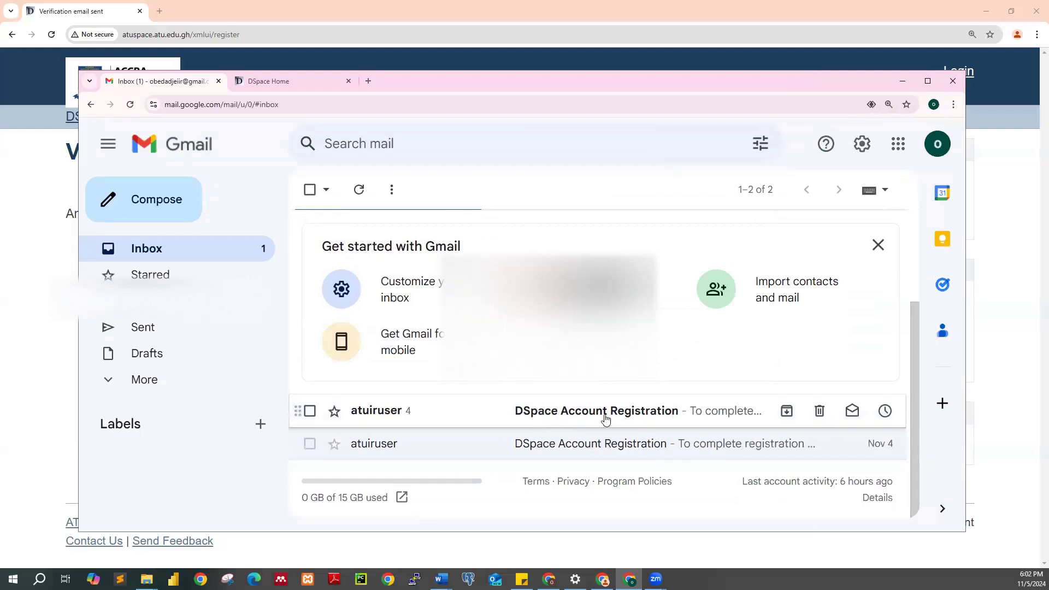
pyautogui.click(460, 420)
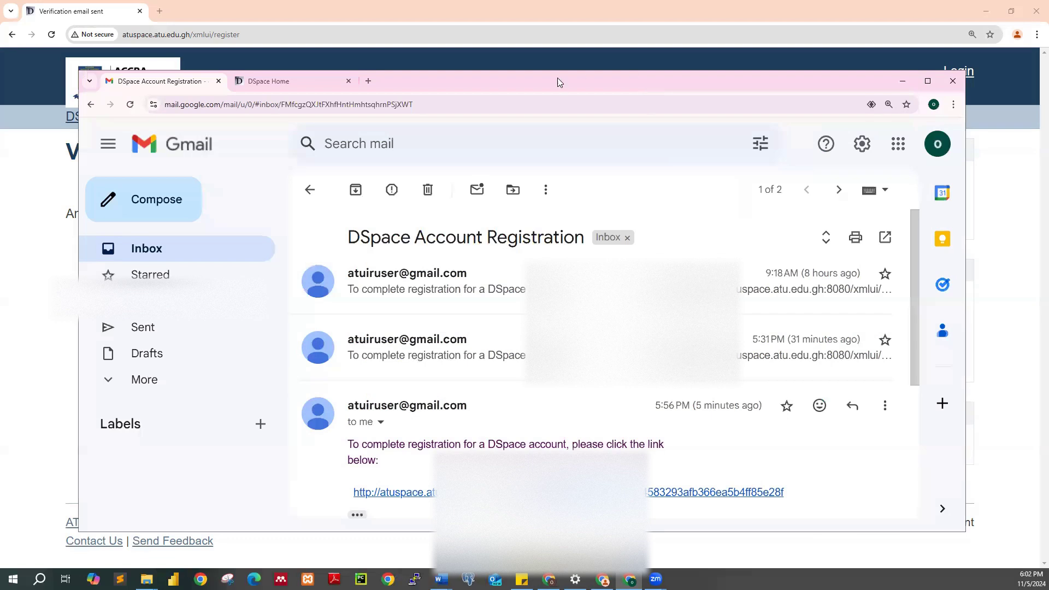
pyautogui.moveTo(547, 69); pyautogui.dragTo(512, 15)
pyautogui.scroll(-5, 769, 273)
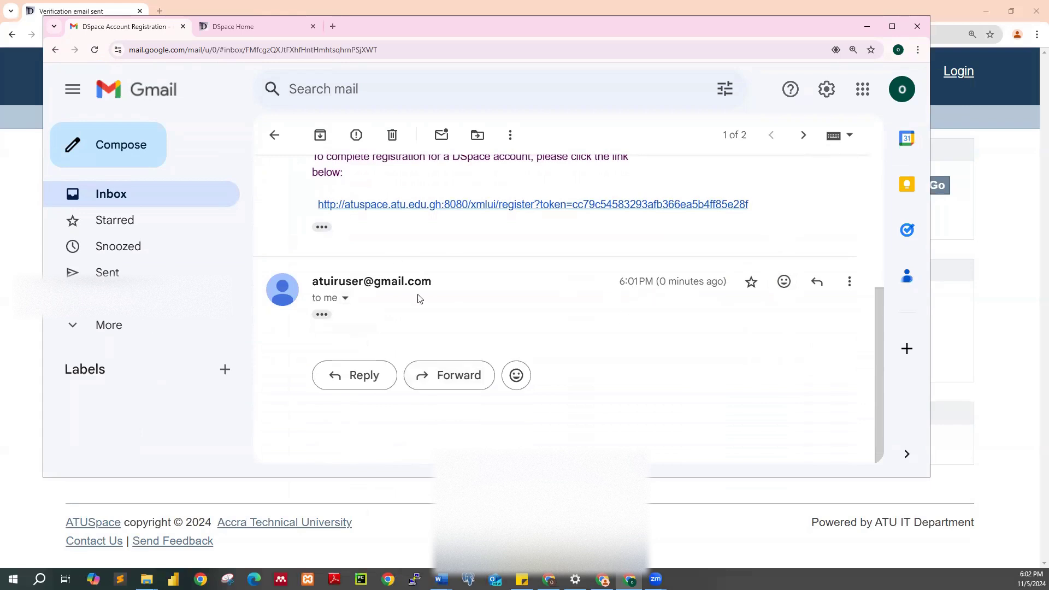
pyautogui.click(323, 317)
pyautogui.scroll(-2, 324, 321)
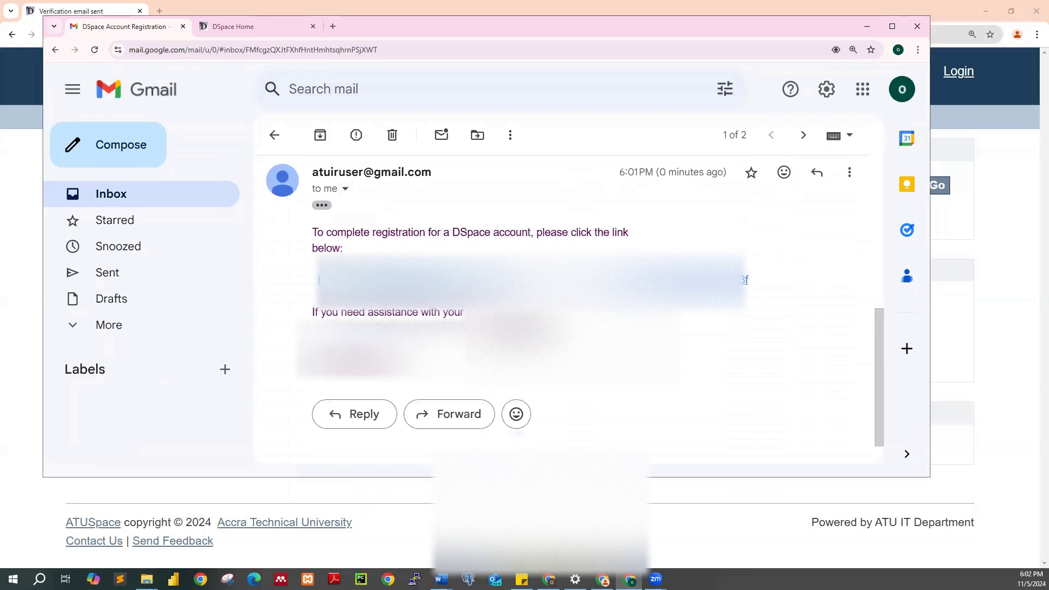
pyautogui.click(525, 280)
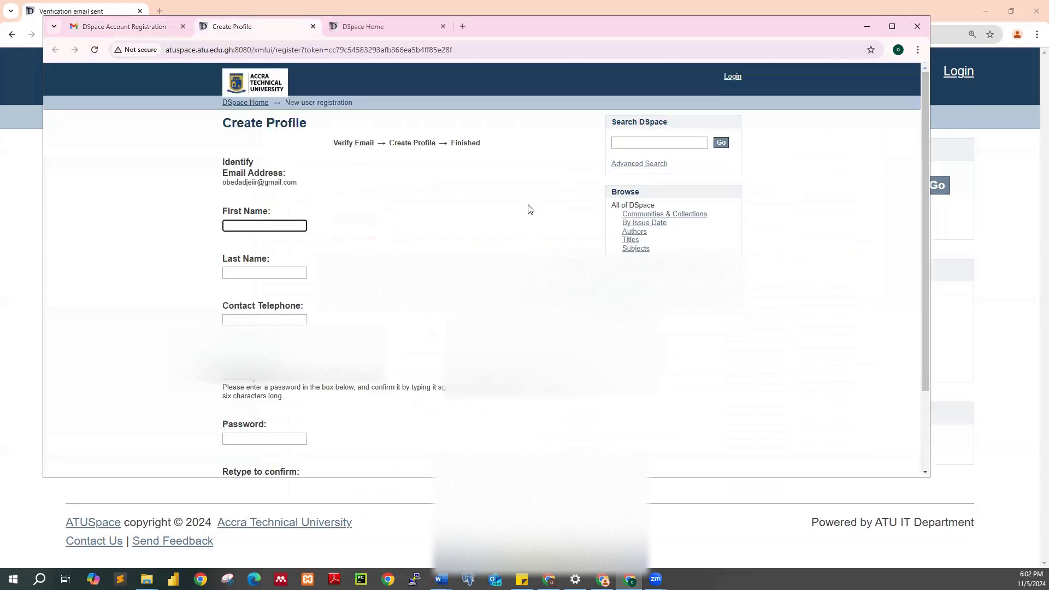
# - Maximize the Create Profile page and zoom the form in for easier reading
pyautogui.click(892, 26)
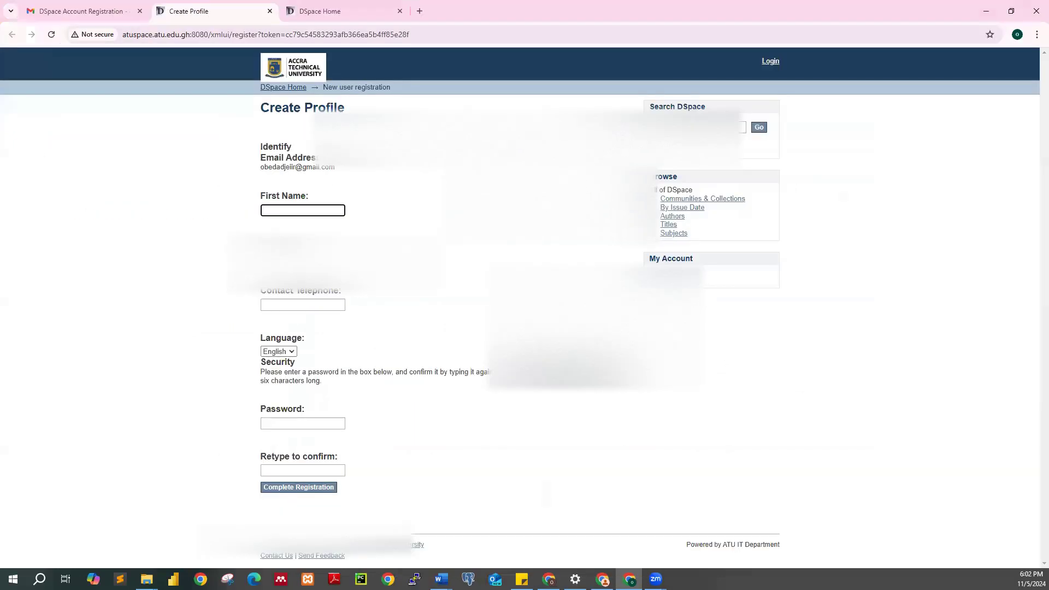
pyautogui.hotkey('ctrl', '+')
pyautogui.hotkey('ctrl', '+')
pyautogui.click(302, 252)
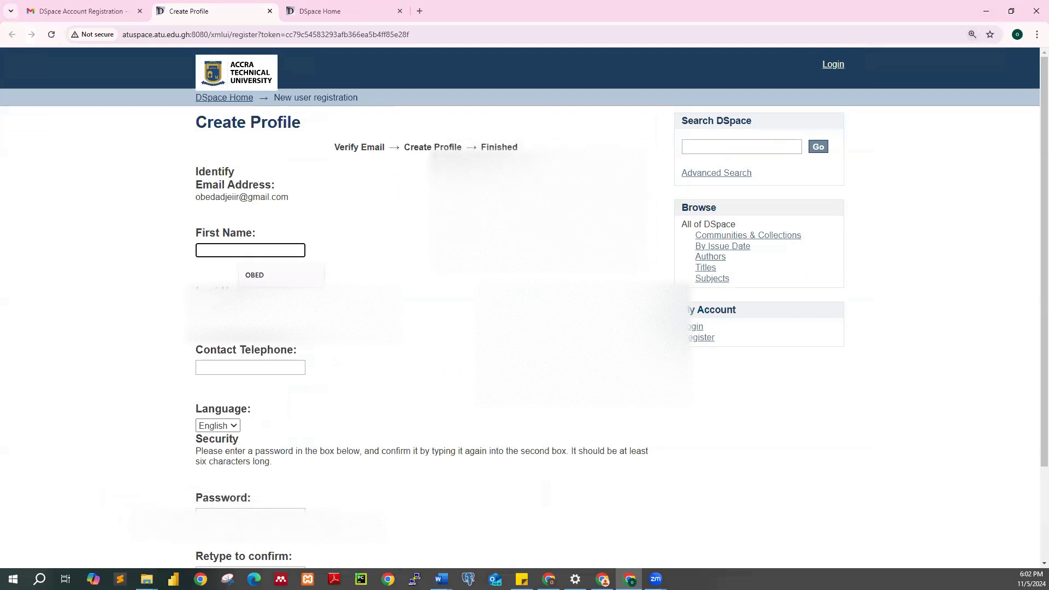
pyautogui.press('Tab')
pyautogui.scroll(-1, 223, 363)
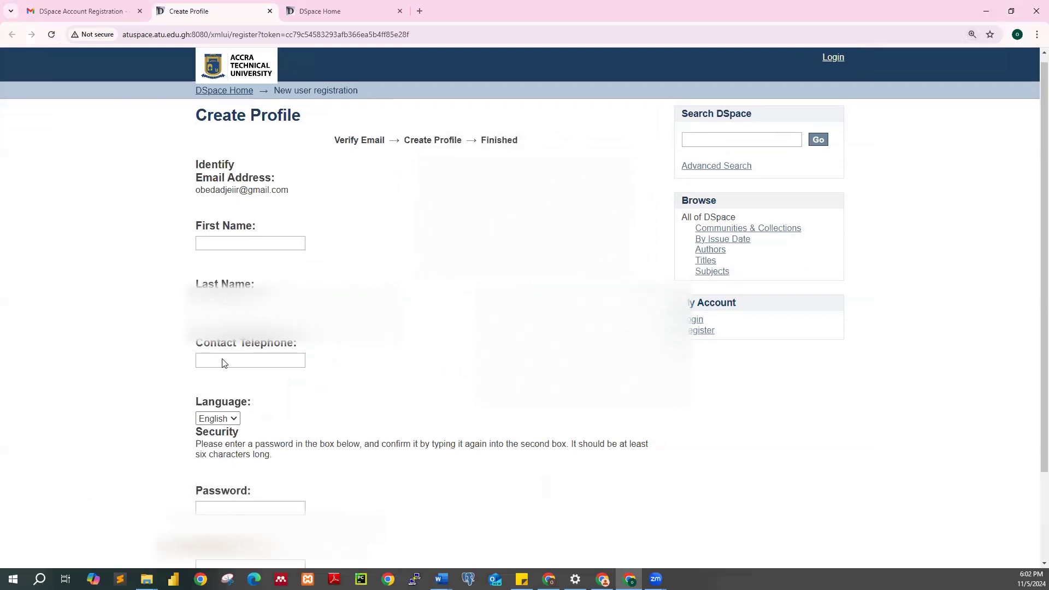
pyautogui.scroll(-2, 223, 362)
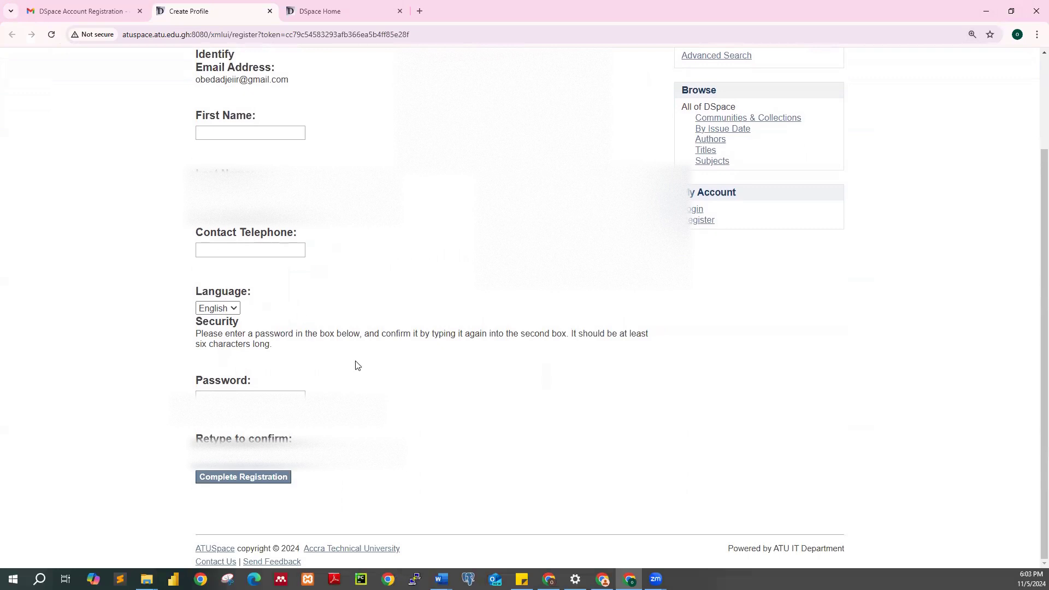
pyautogui.scroll(1, 356, 366)
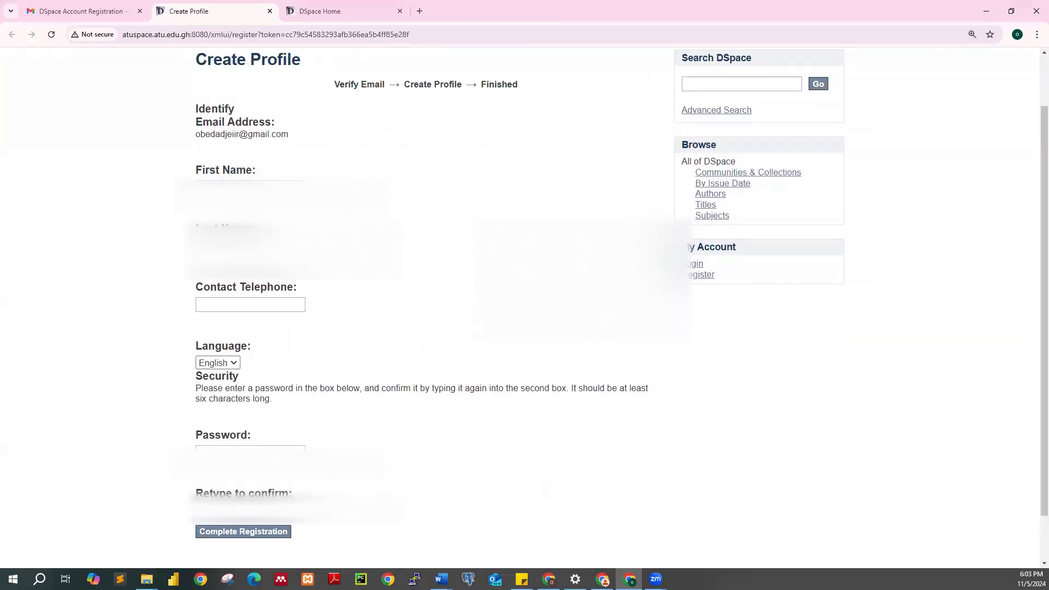
pyautogui.hotkey('ctrl', '+')
# - Fill First Name, Last Name and Contact Telephone from the saved autofill entries
pyautogui.click(214, 221)
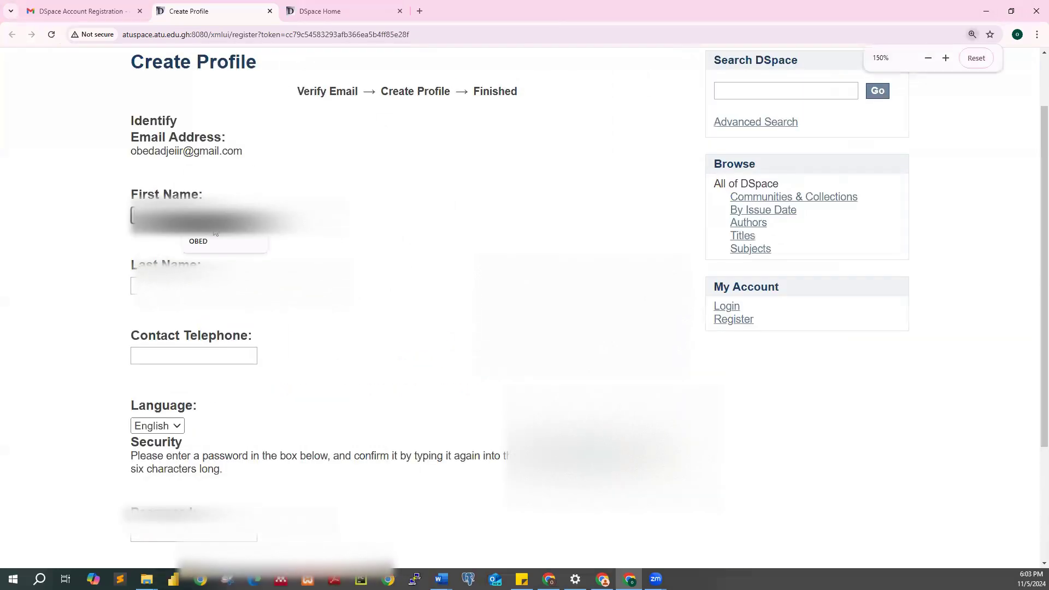
pyautogui.click(208, 241)
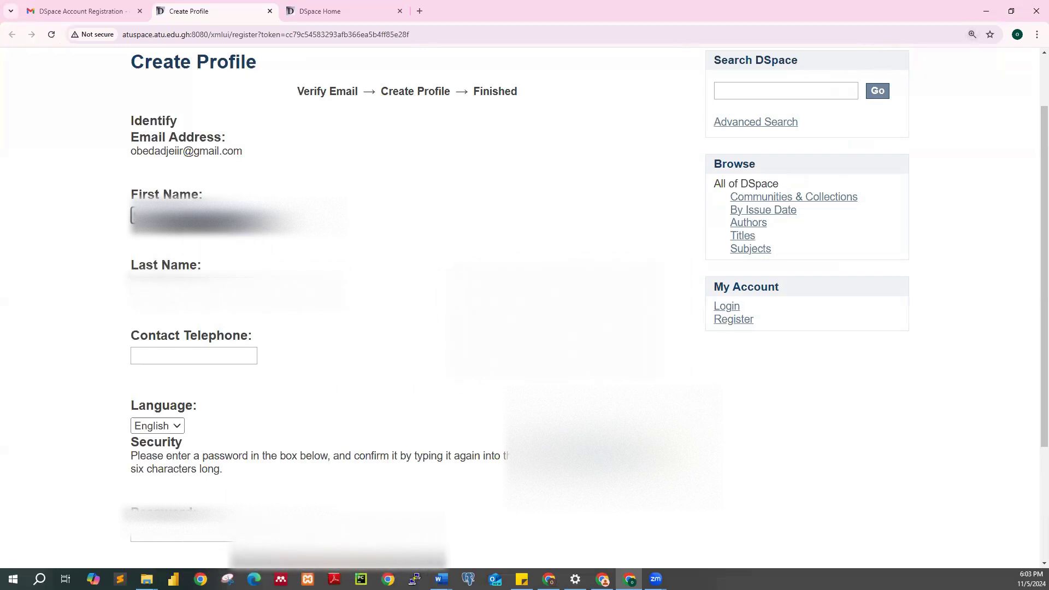
pyautogui.click(192, 286)
pyautogui.click(202, 306)
pyautogui.click(194, 356)
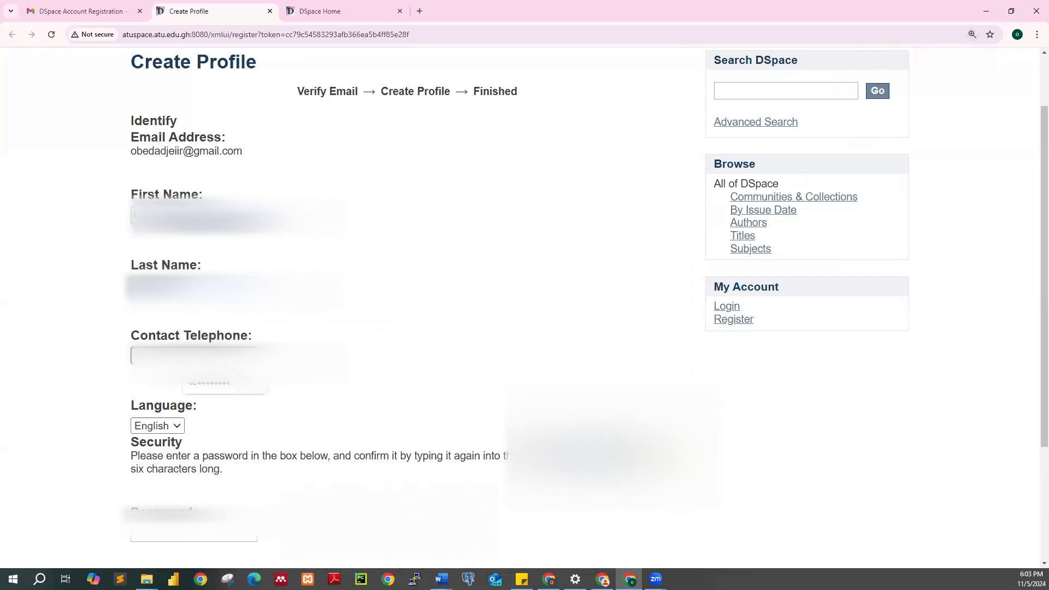
pyautogui.click(222, 386)
pyautogui.scroll(-3, 220, 391)
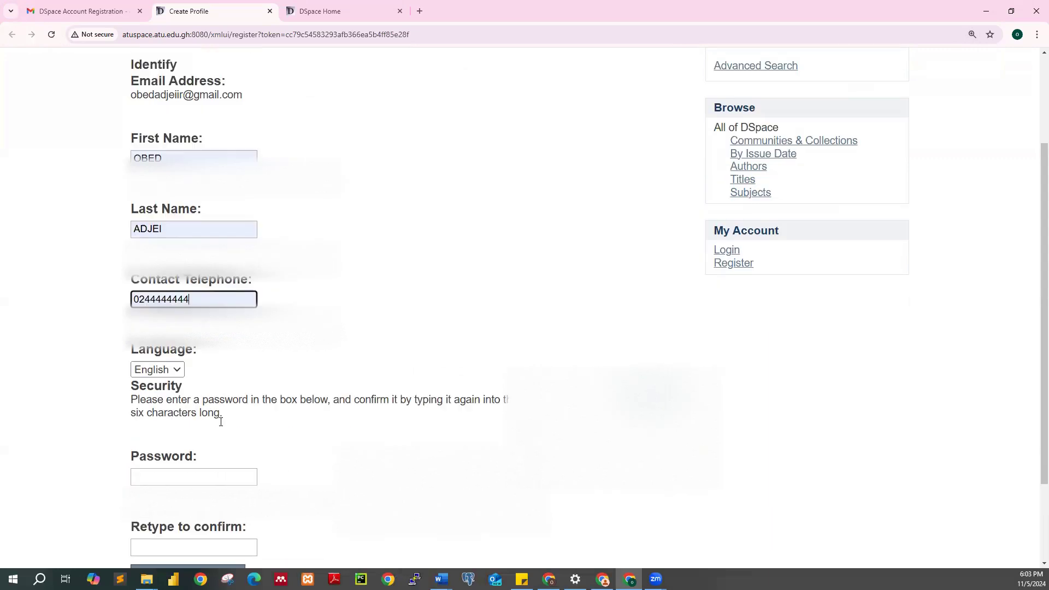
# - Type the account password and its confirmation, then submit with Complete Registration
pyautogui.click(196, 372)
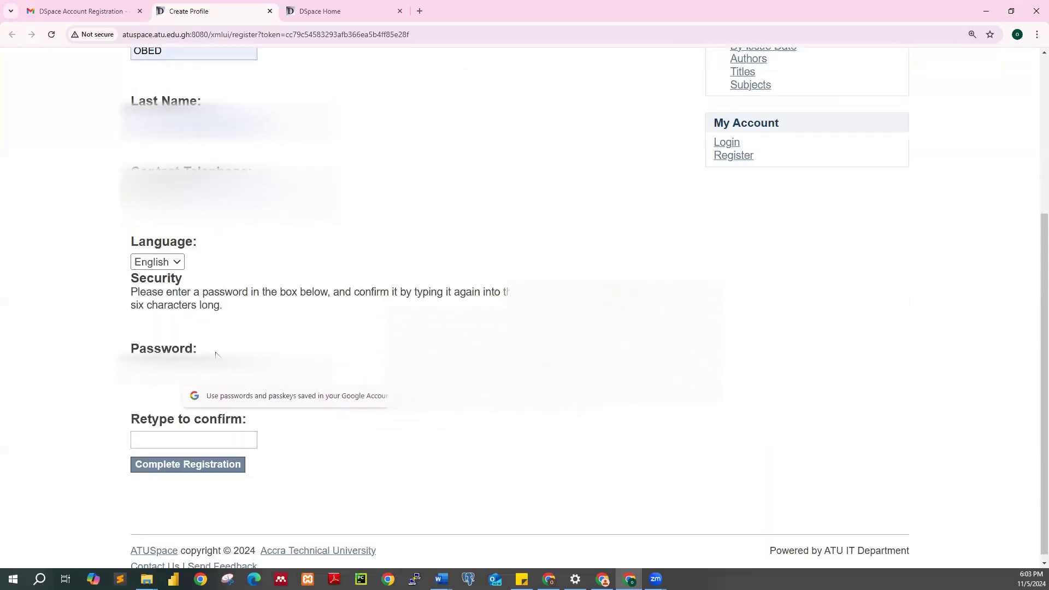
pyautogui.write('abcd')
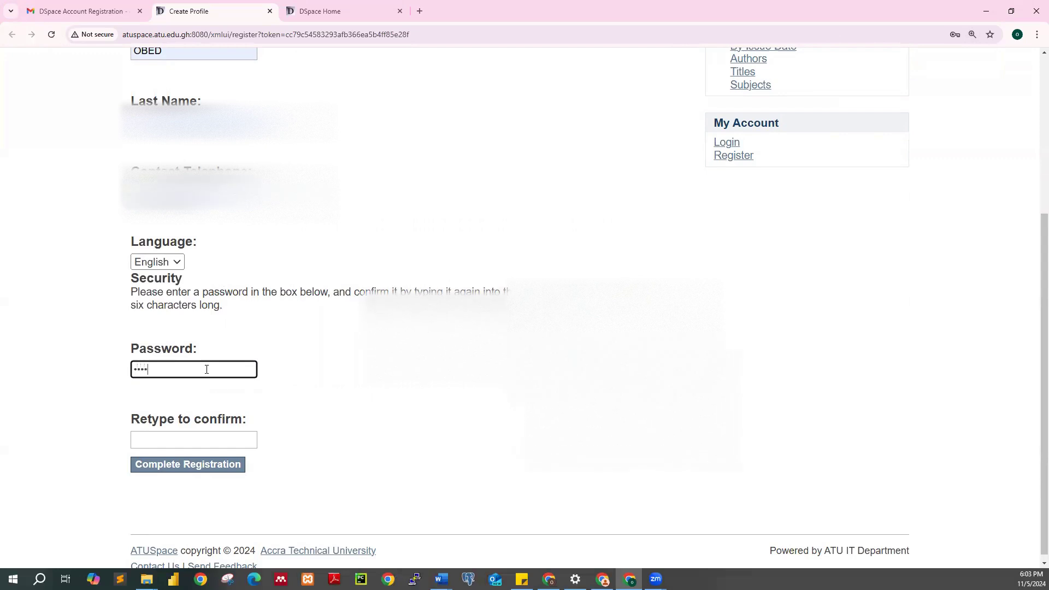
pyautogui.write('efg')
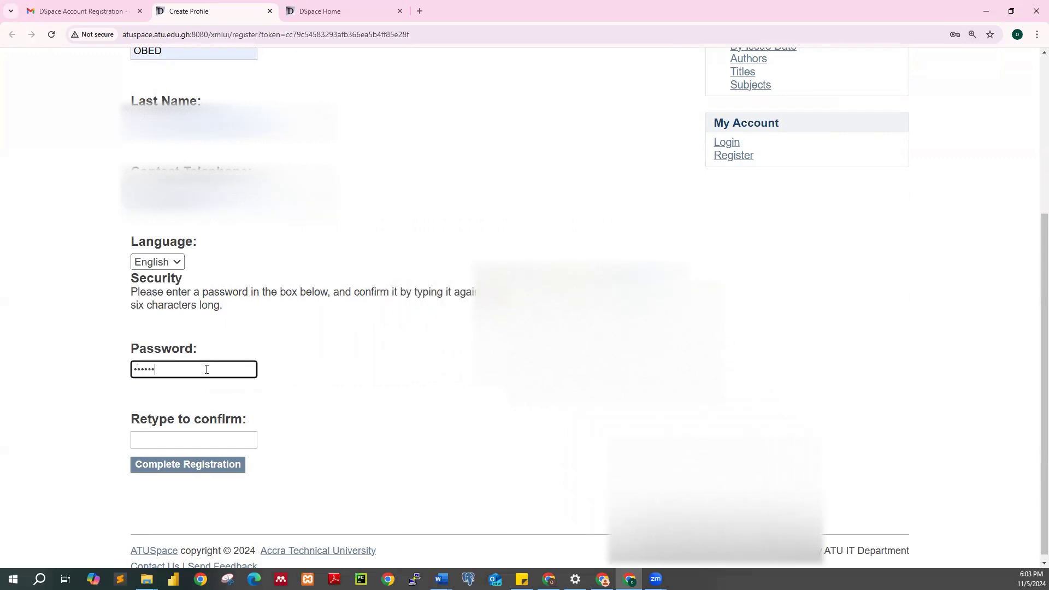
pyautogui.write('h')
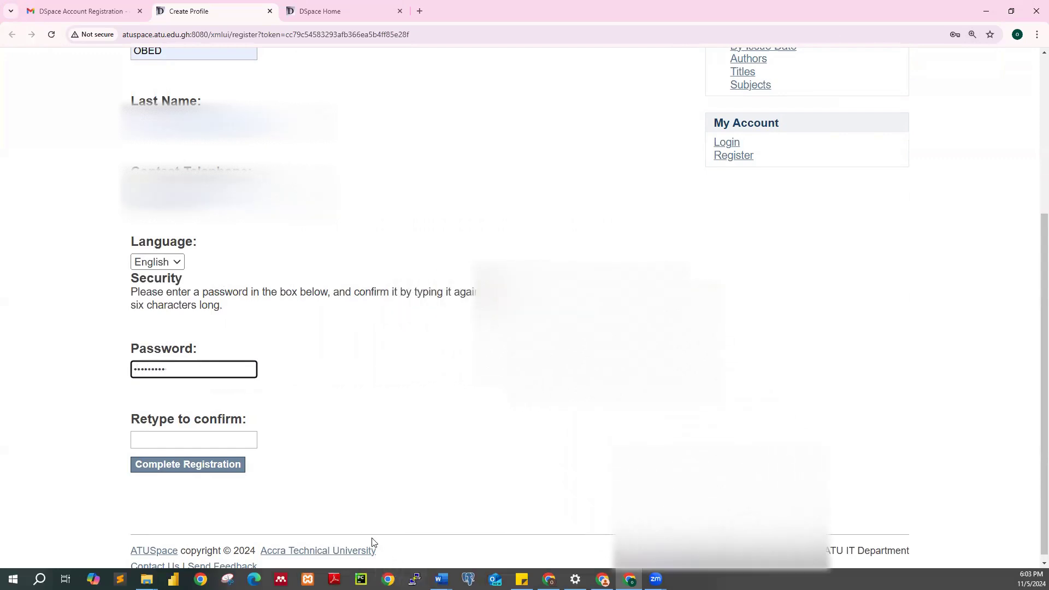
pyautogui.click(138, 446)
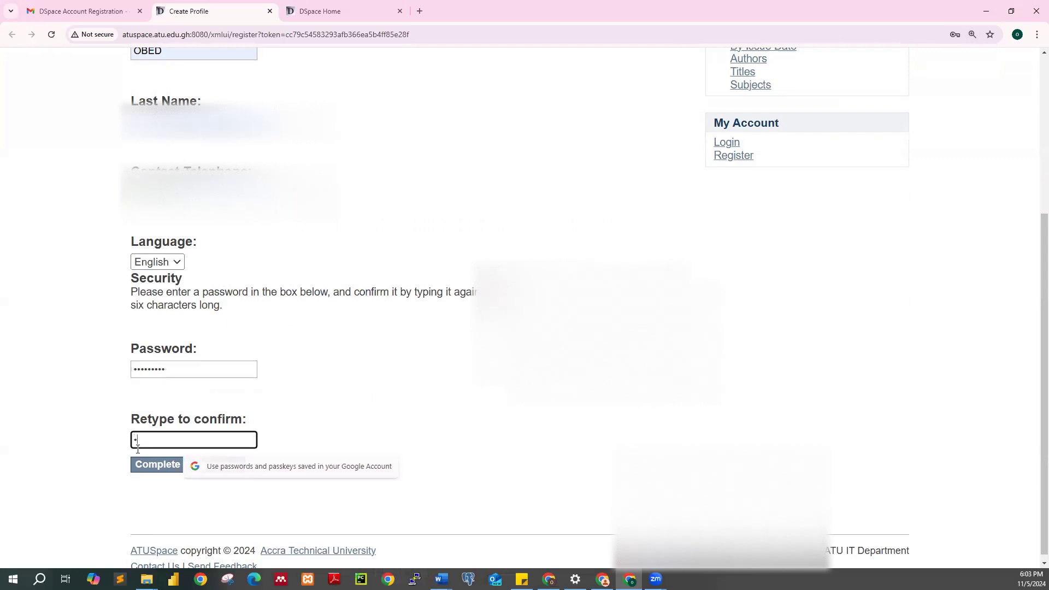
pyautogui.write('abcdefghi')
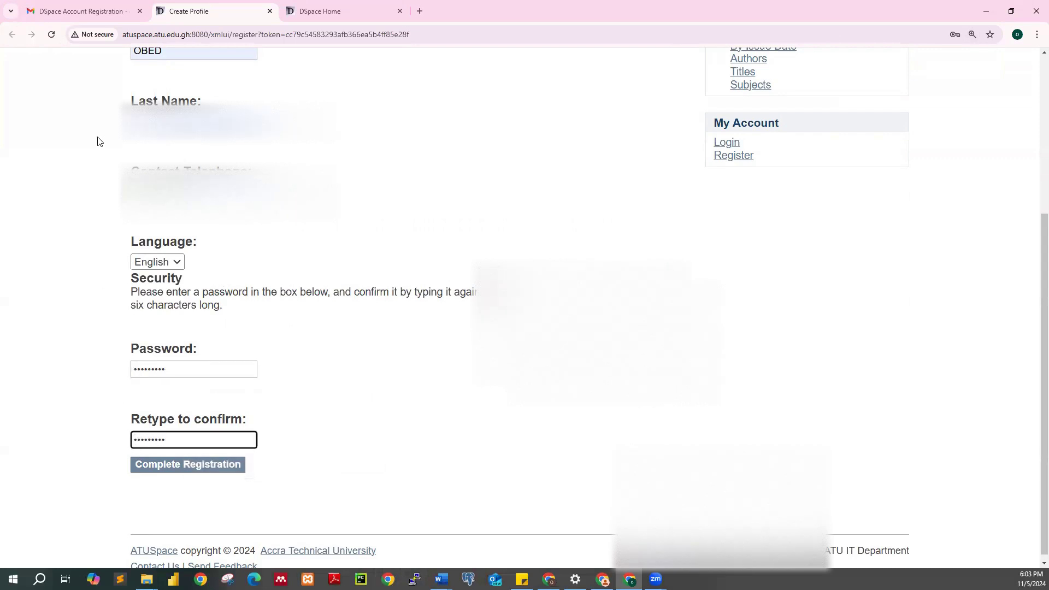
pyautogui.click(130, 193)
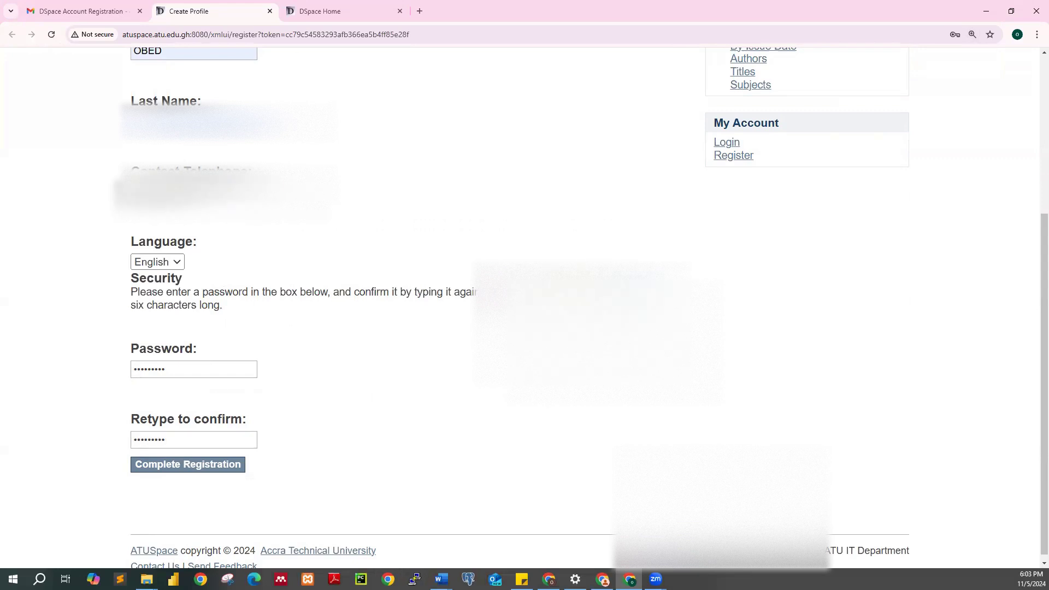
pyautogui.scroll(-1, 431, 372)
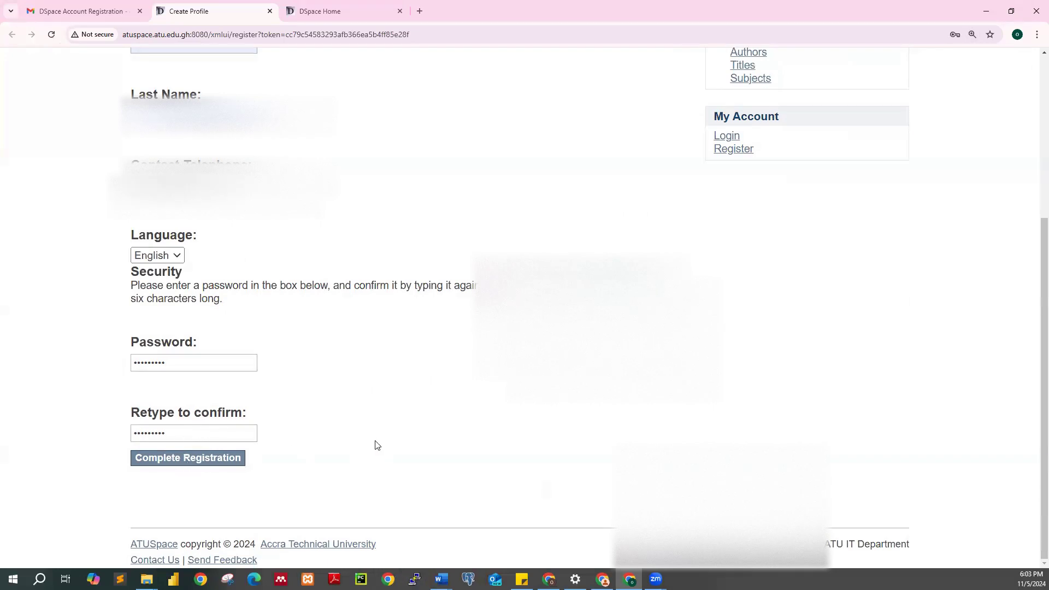
pyautogui.hotkey('ctrl', '+')
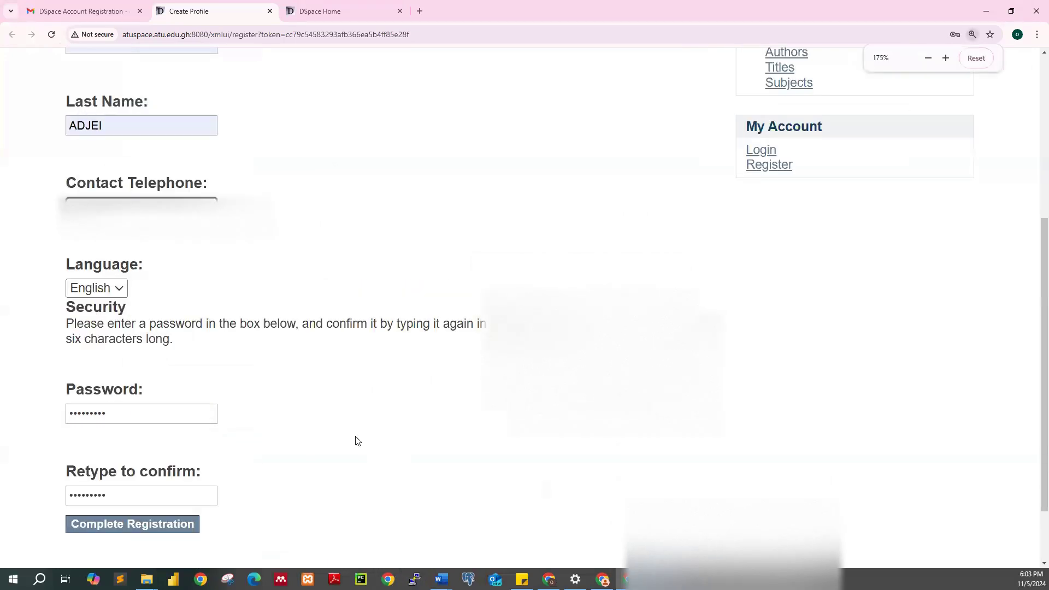
pyautogui.scroll(-2, 357, 441)
pyautogui.click(145, 443)
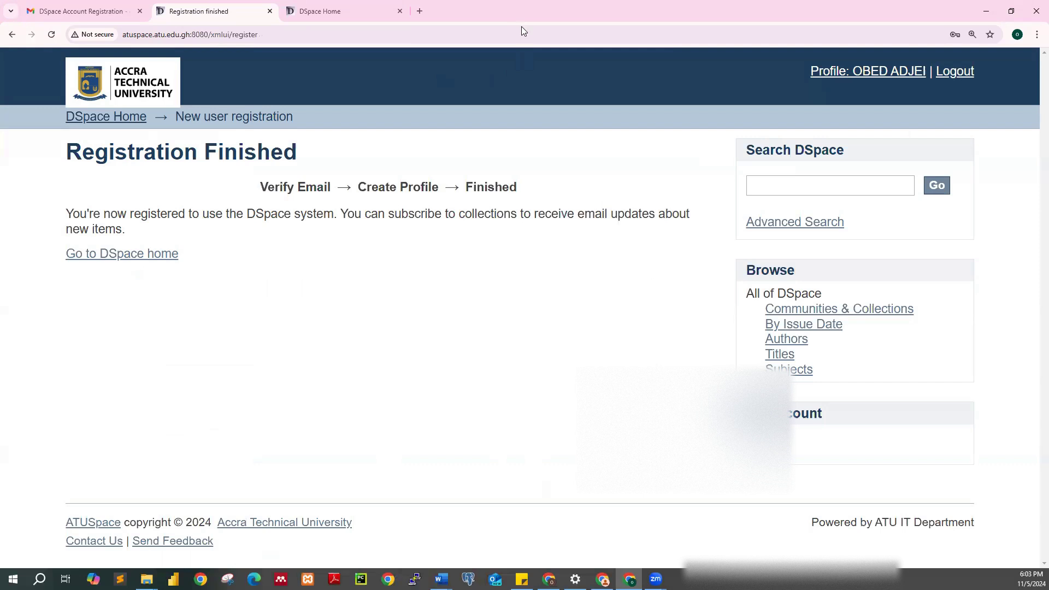
# - Review the Registration Finished page, shrinking and re-maximizing the browser window
pyautogui.press('super+Down')
pyautogui.press('super+Up')
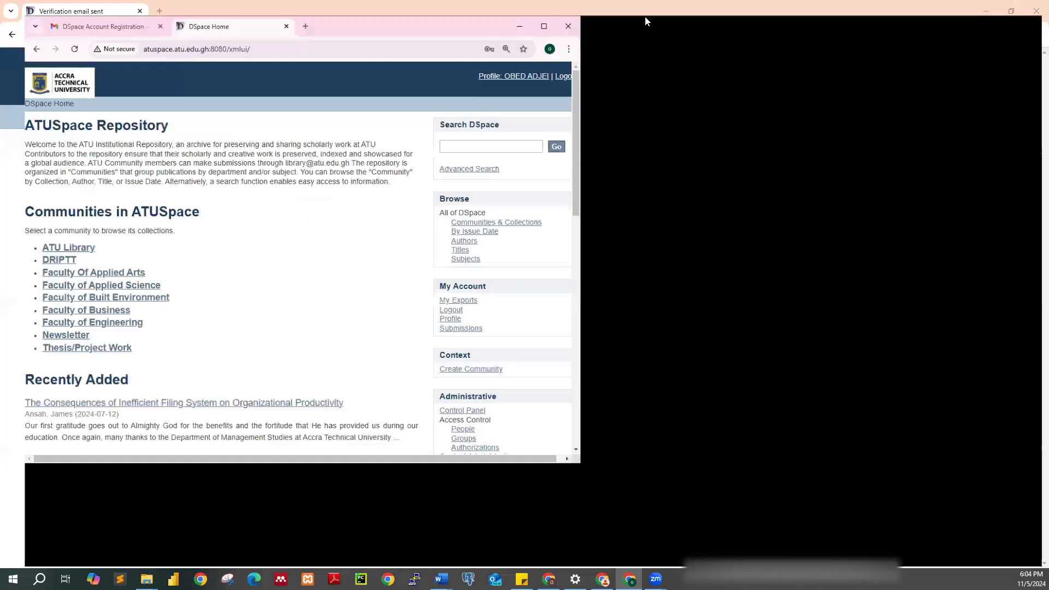
# - Zoom in, open the Thesis/Project Work community, then the Department of Accountancy and Finance
pyautogui.hotkey('ctrl', '+')
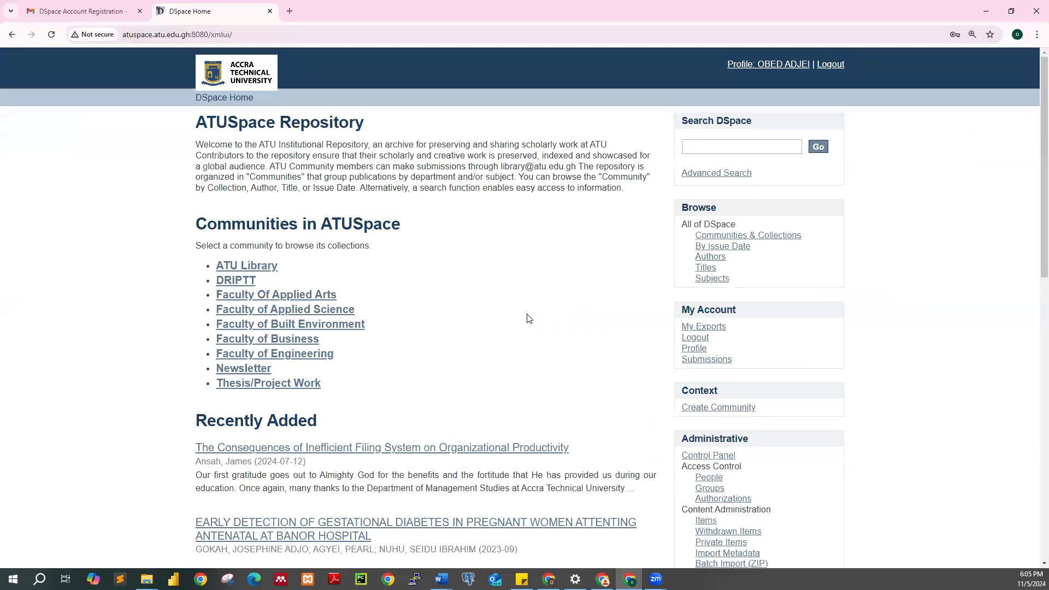
pyautogui.hotkey('ctrl', '+')
pyautogui.scroll(-2, 490, 290)
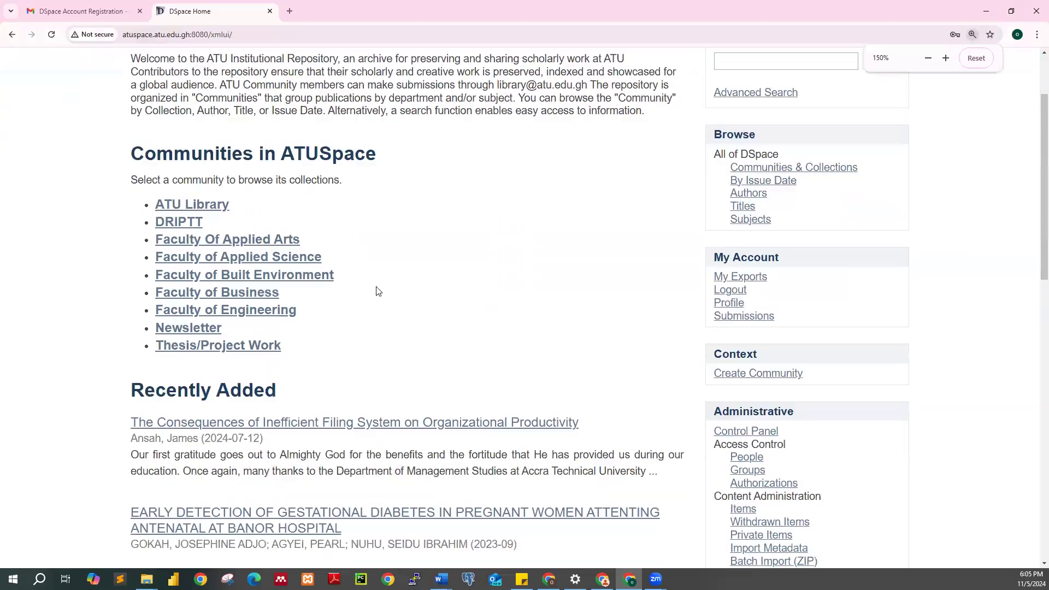
pyautogui.click(243, 351)
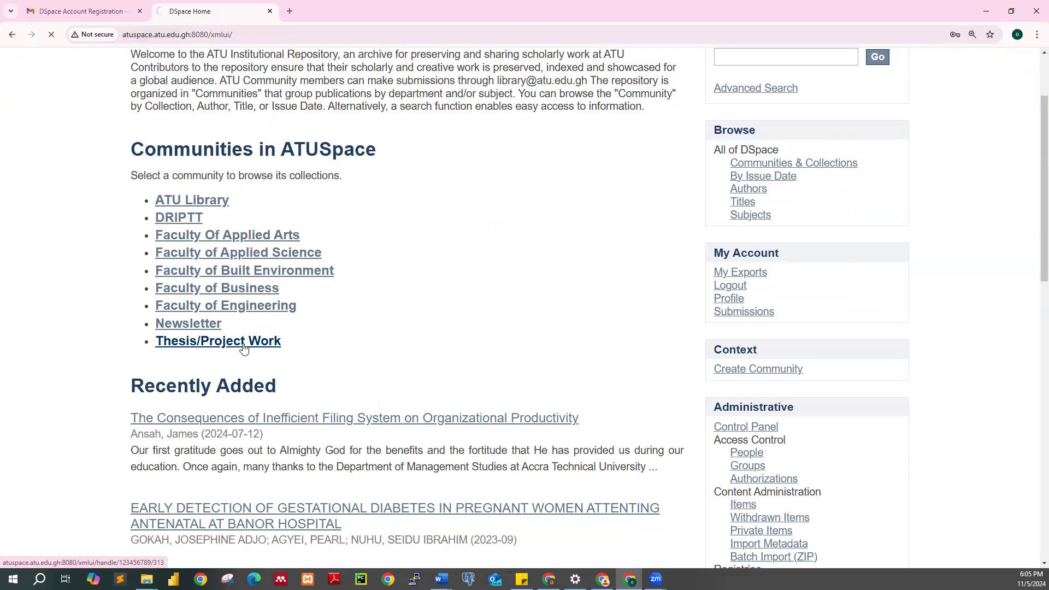
pyautogui.scroll(-2, 252, 330)
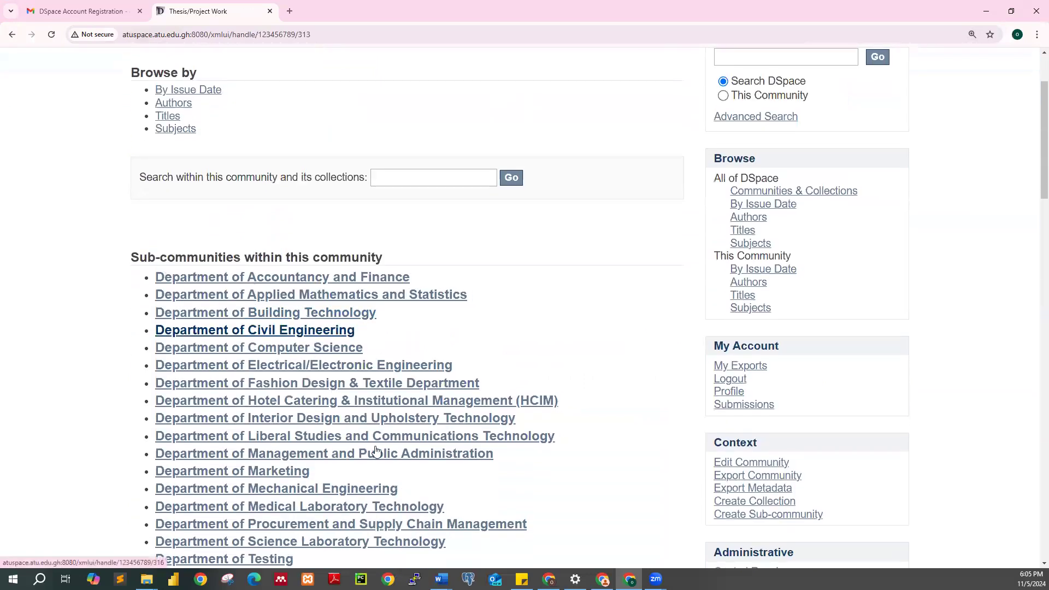
pyautogui.scroll(-2, 461, 431)
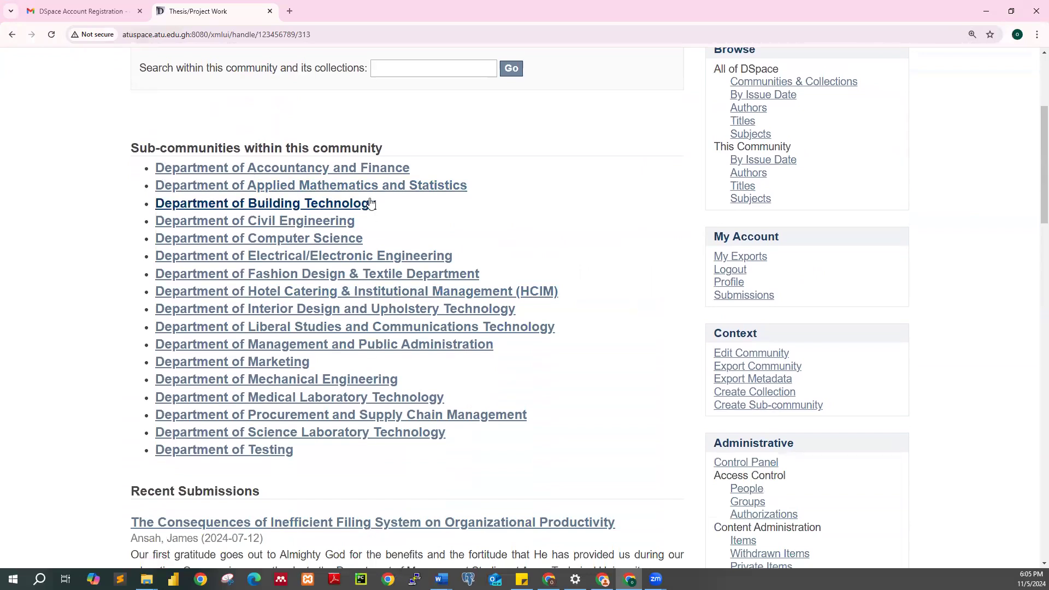
pyautogui.click(334, 173)
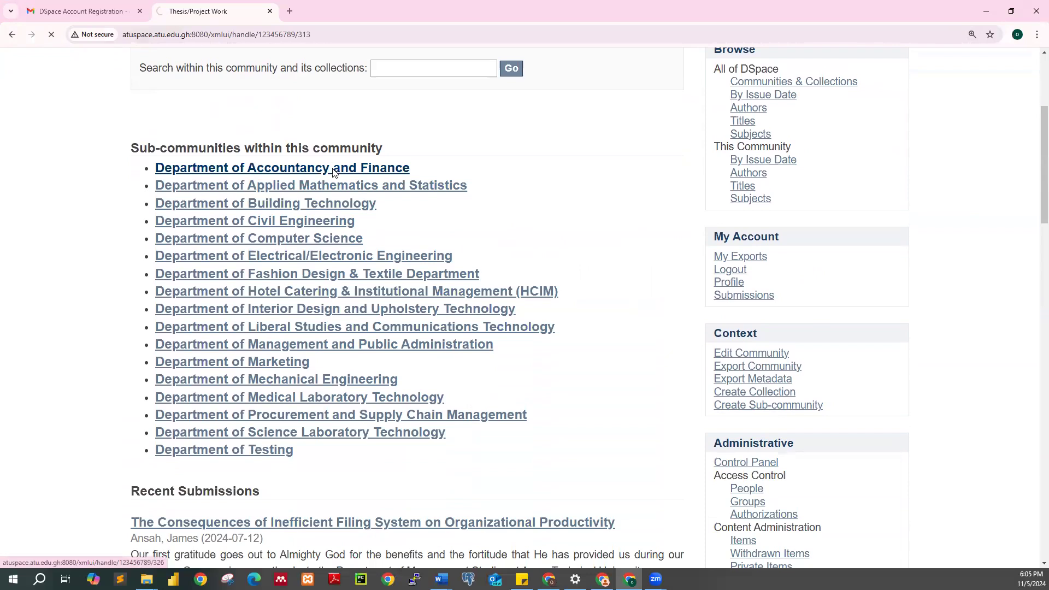
# - Open the supervisor's sub-community listing the BTech-2023-2024 and HND-2023-2024 collections
pyautogui.scroll(-3, 328, 246)
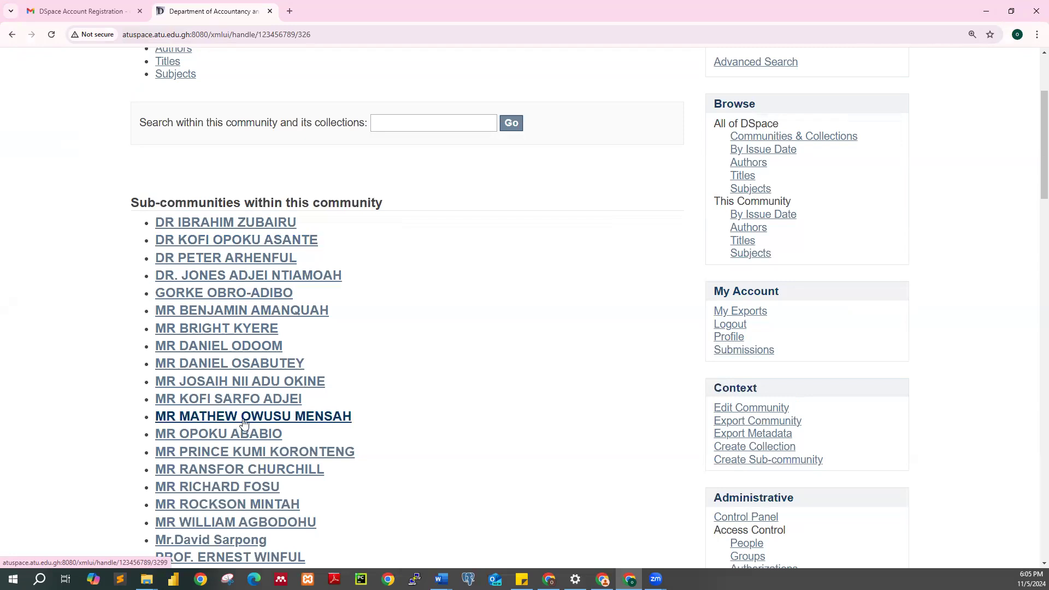
pyautogui.click(210, 226)
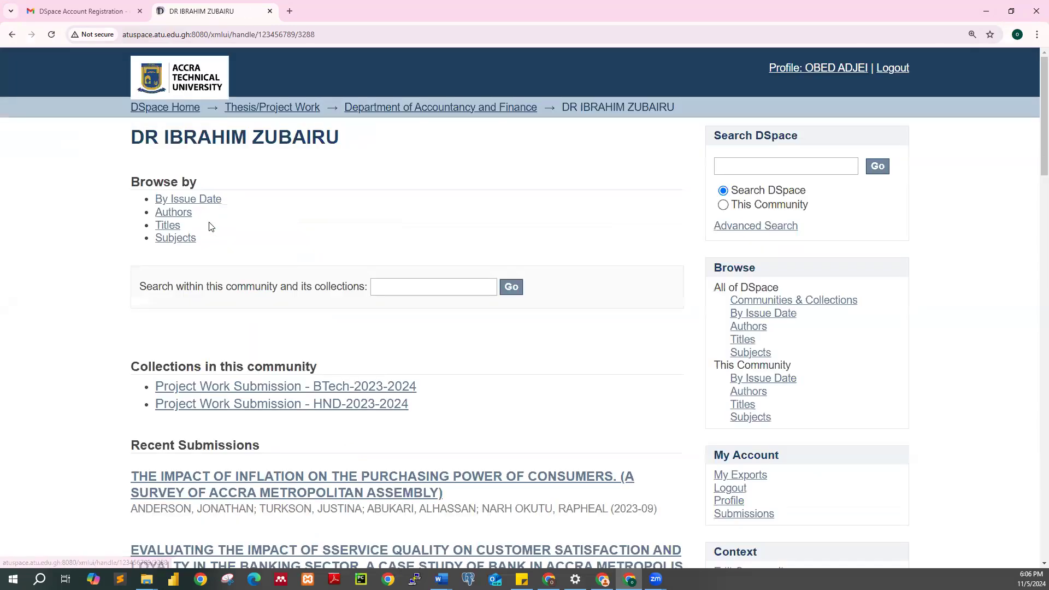
pyautogui.scroll(-2, 210, 227)
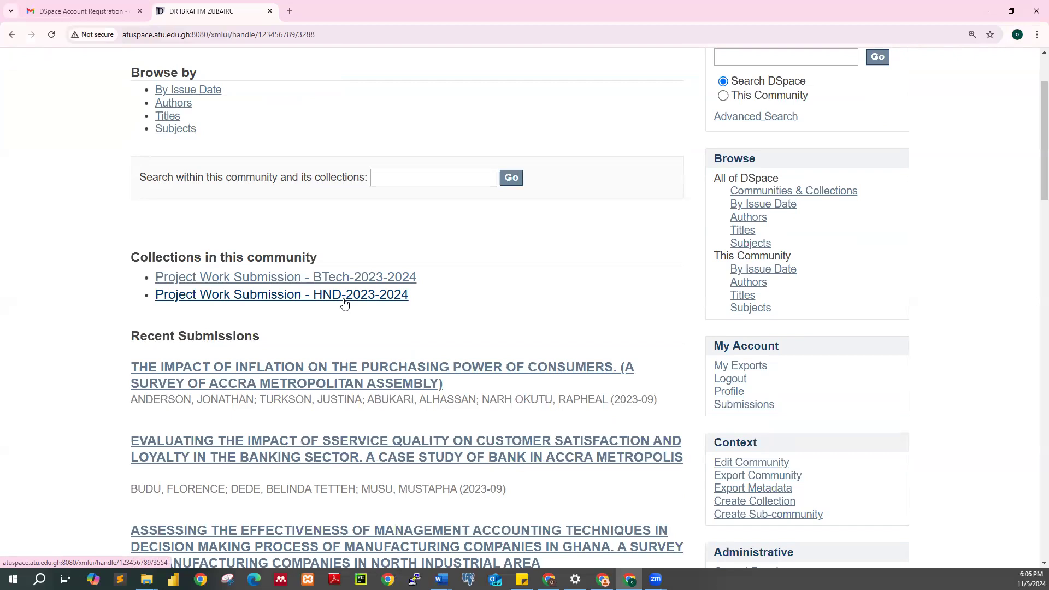
# - Open the Project Work Submission - HND-2023-2024 collection, zoom in, and start a new submission
pyautogui.click(345, 295)
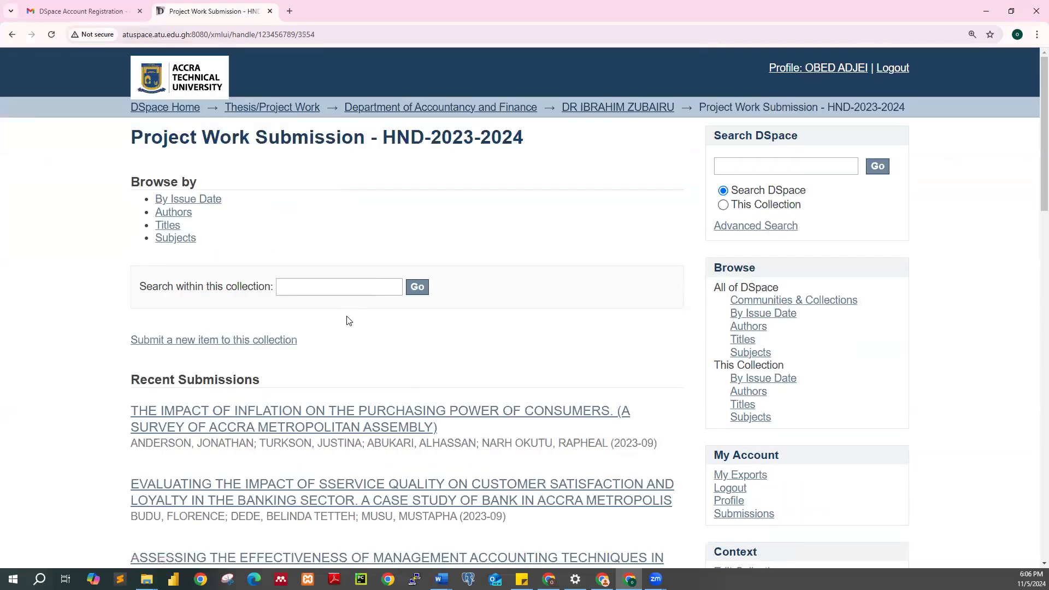
pyautogui.scroll(-1, 350, 322)
pyautogui.hotkey('ctrl', '+')
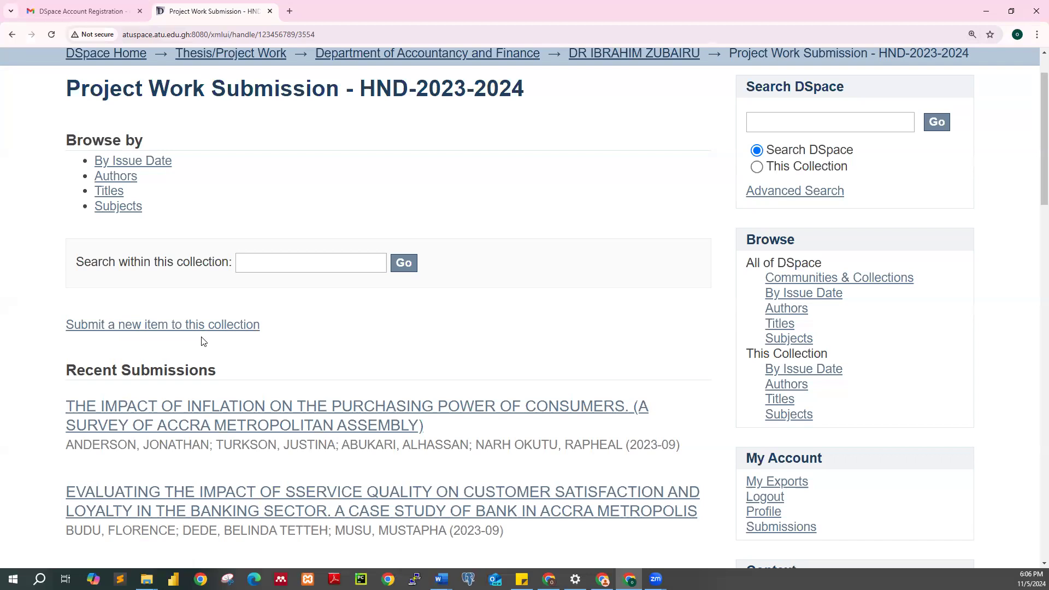
pyautogui.click(193, 328)
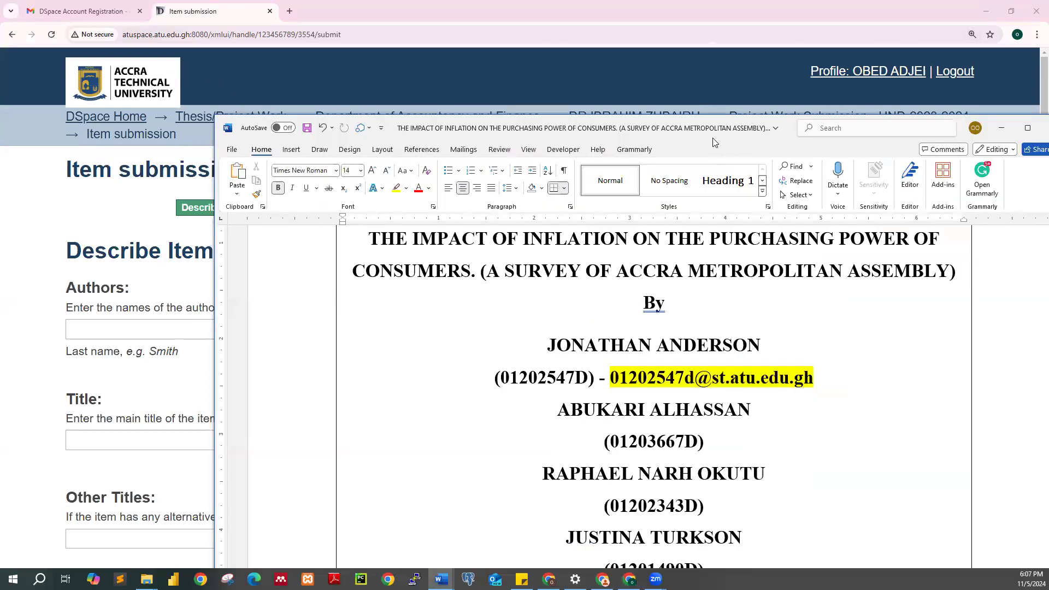
# - Maximize the thesis in Word to review its title page, then return to the form
pyautogui.moveTo(713, 138); pyautogui.dragTo(550, 79)
pyautogui.click(857, 72)
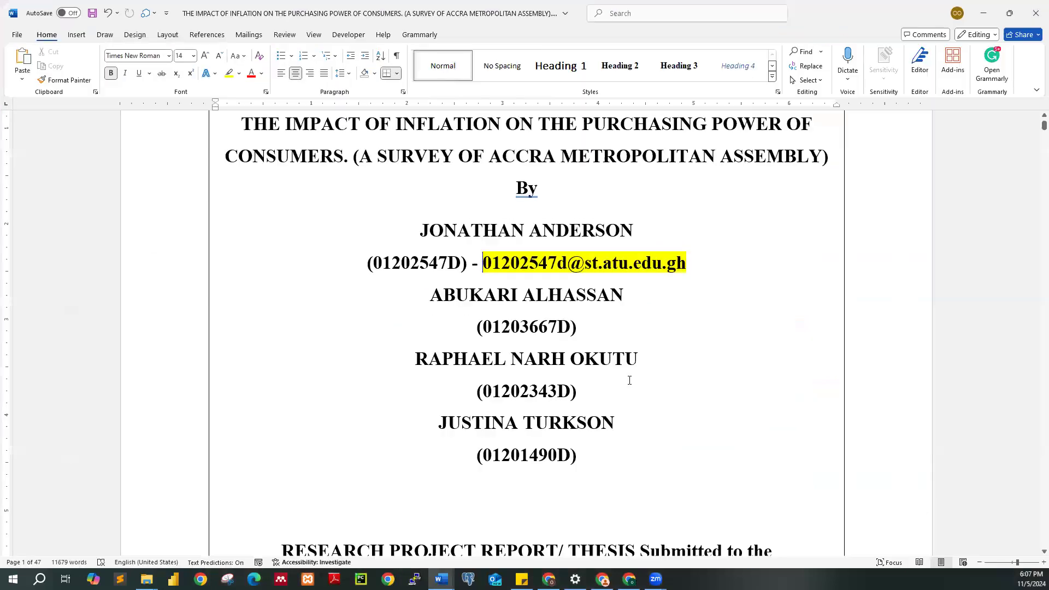
pyautogui.scroll(1, 630, 381)
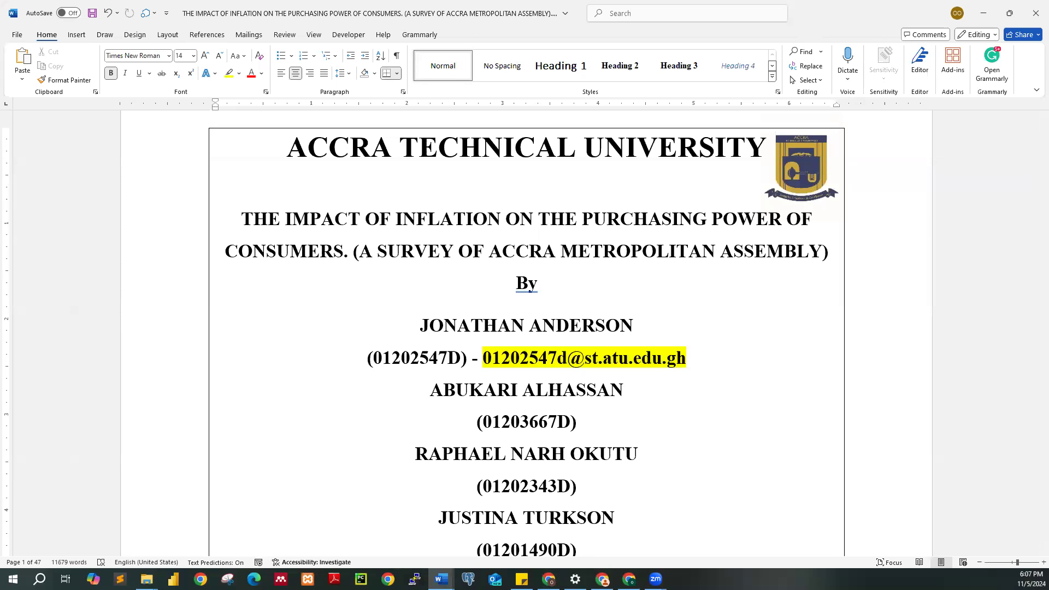
pyautogui.hotkey('alt', 'Tab')
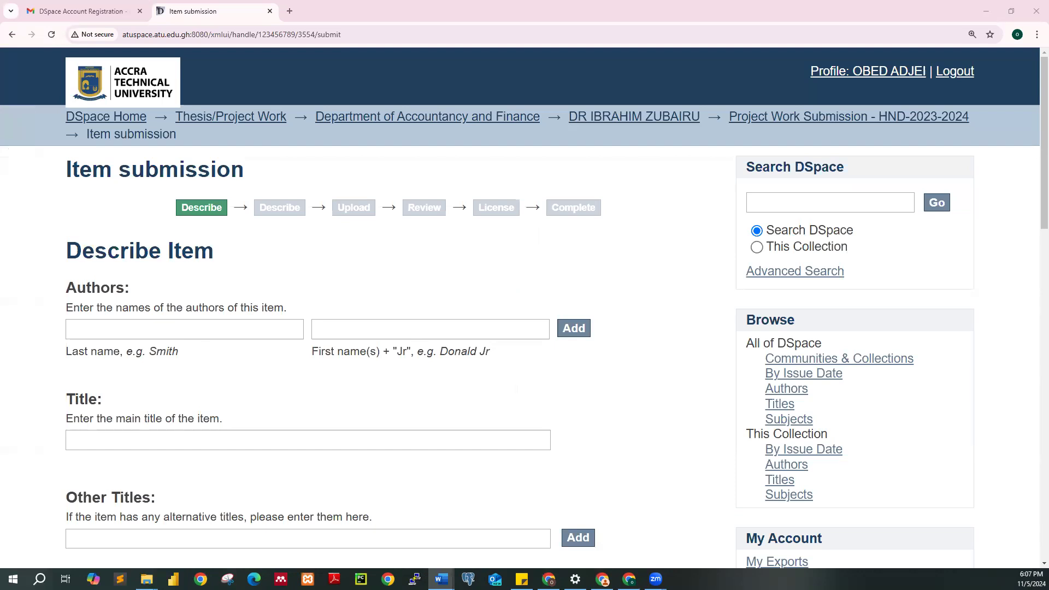
# - Copy the first author's full name from the thesis title page in Word
pyautogui.click(197, 331)
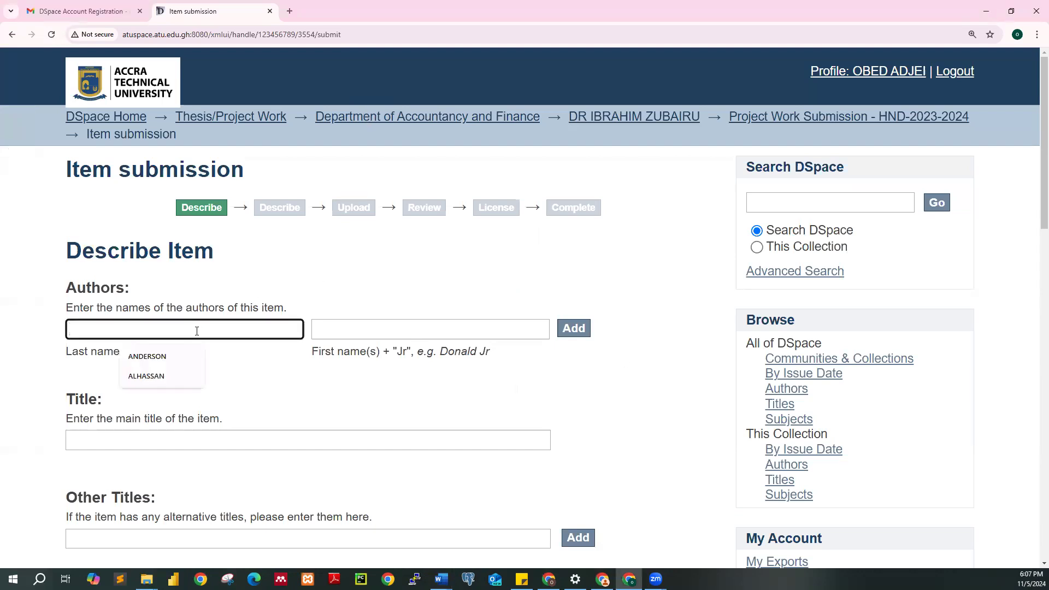
pyautogui.hotkey('alt', 'Tab')
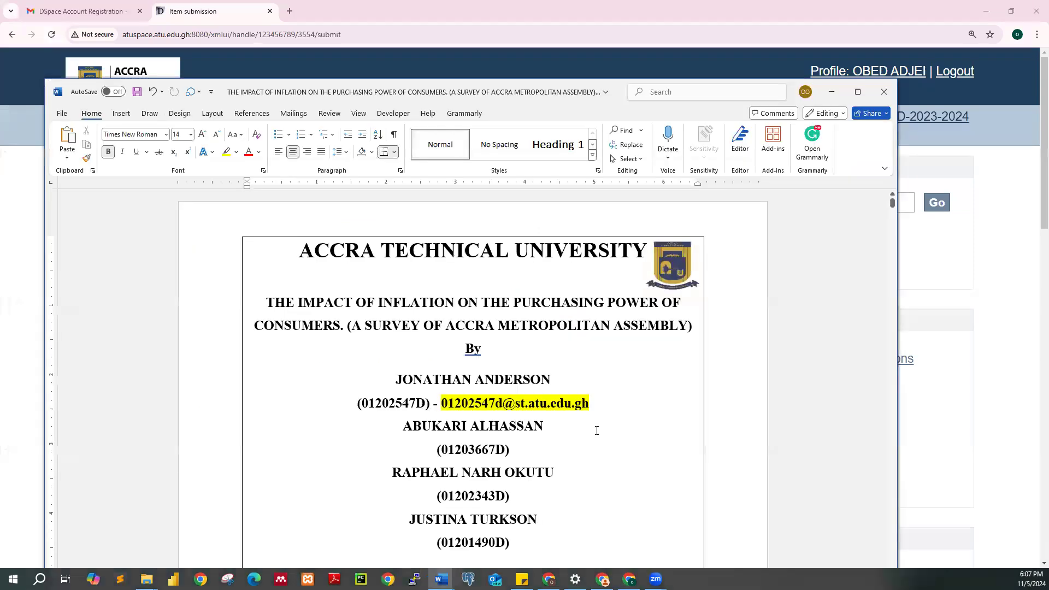
pyautogui.scroll(-1, 473, 383)
pyautogui.moveTo(396, 311); pyautogui.dragTo(543, 358)
pyautogui.moveTo(545, 398); pyautogui.dragTo(546, 480)
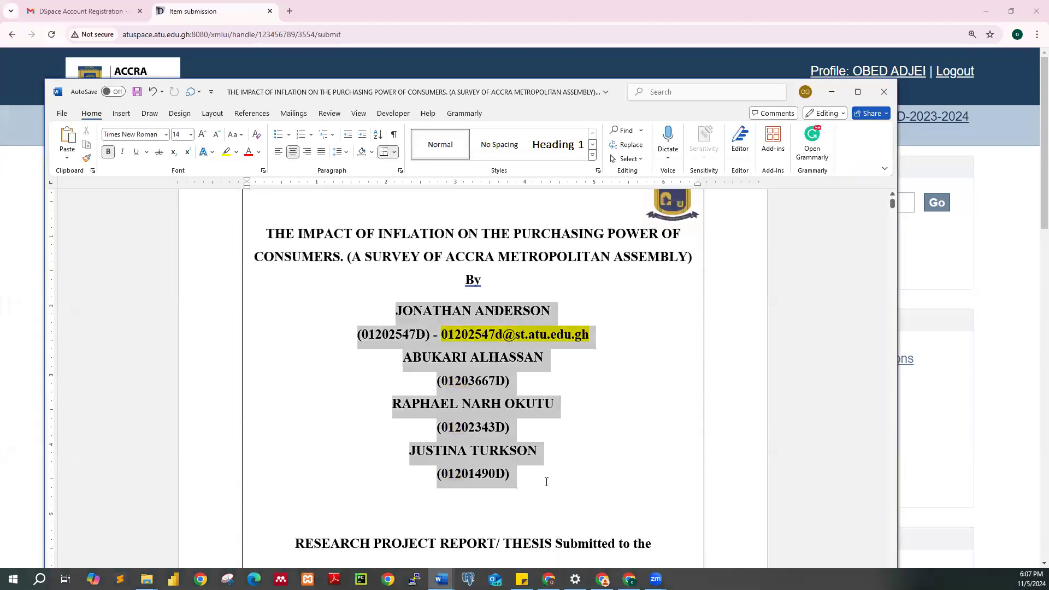
pyautogui.click(557, 404)
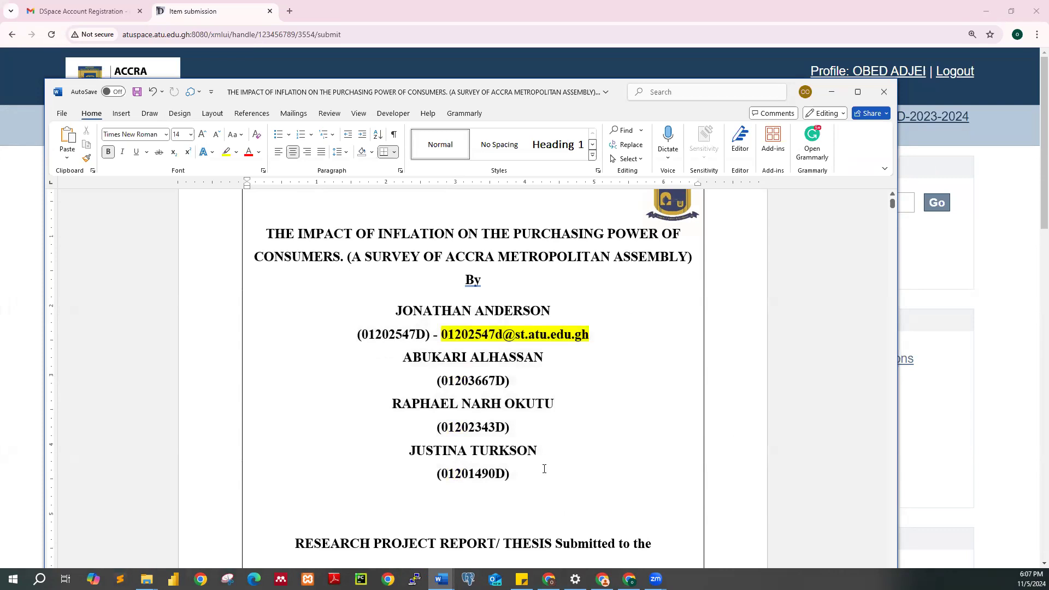
pyautogui.moveTo(556, 312); pyautogui.dragTo(413, 313)
pyautogui.rightClick(413, 313)
pyautogui.click(465, 368)
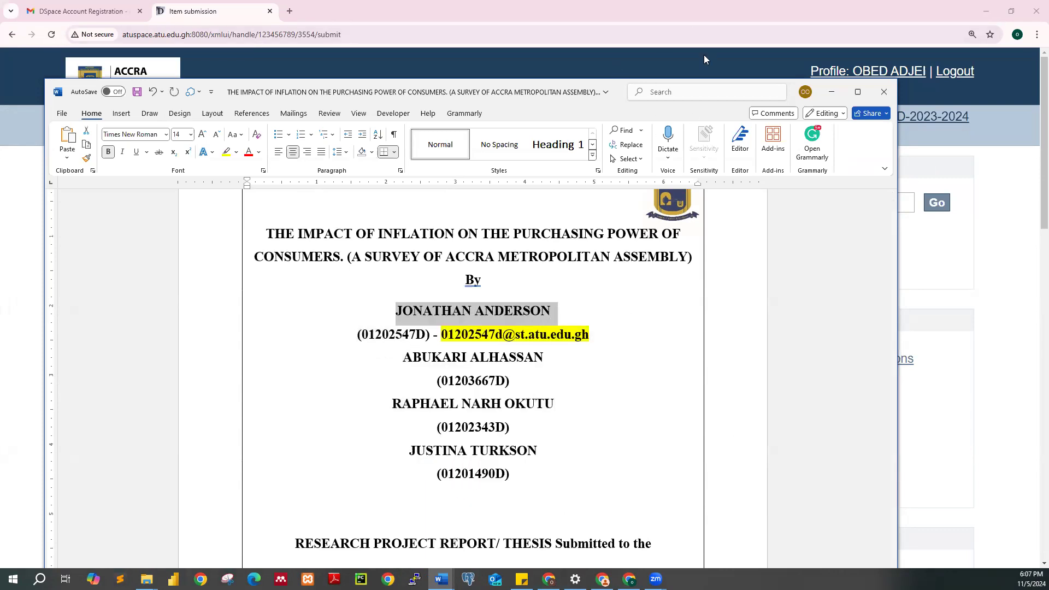
# - Enter the first author, moving the first name into First name, and add it
pyautogui.click(704, 59)
pyautogui.click(206, 330)
pyautogui.rightClick(206, 330)
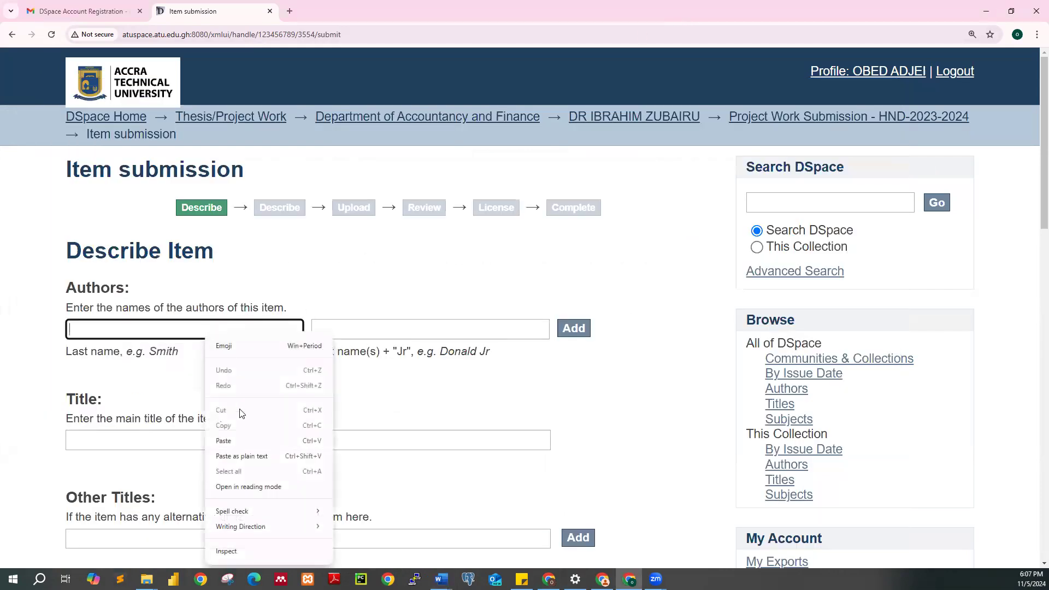
pyautogui.click(229, 441)
pyautogui.moveTo(134, 329); pyautogui.dragTo(69, 329)
pyautogui.rightClick(85, 329)
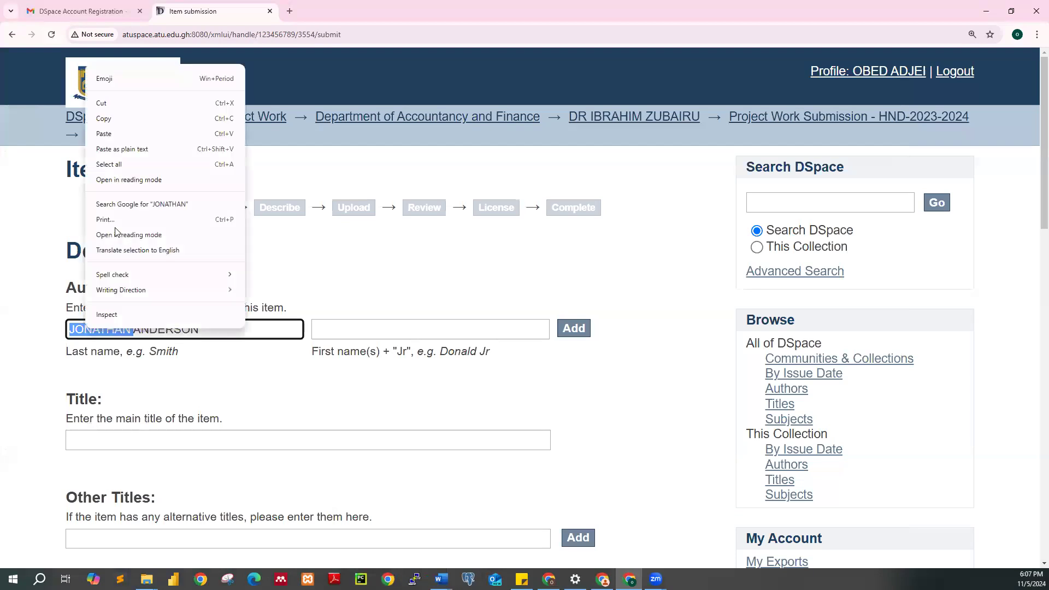
pyautogui.click(125, 104)
pyautogui.click(329, 328)
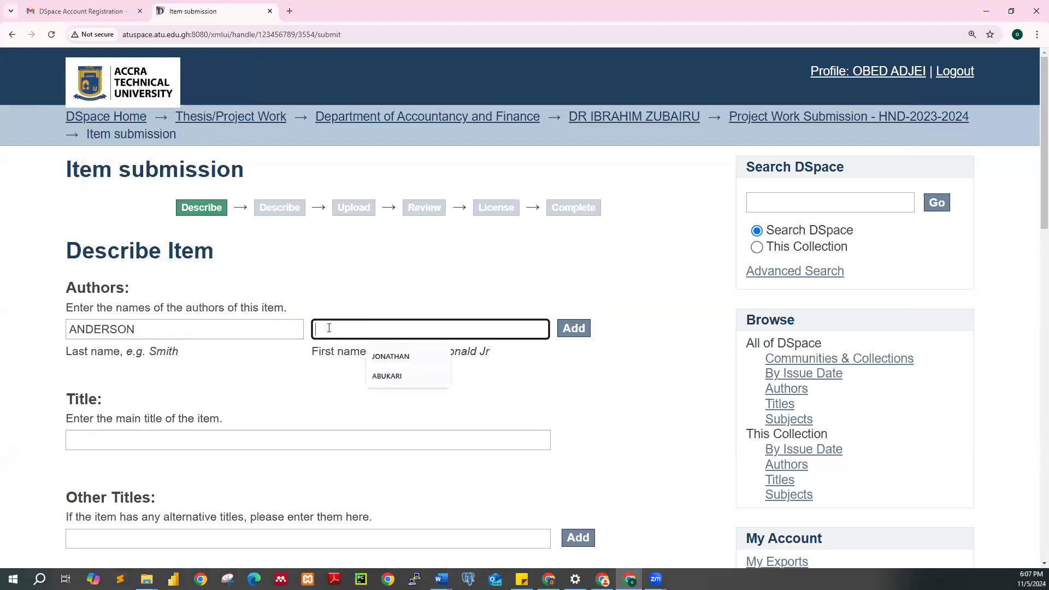
pyautogui.rightClick(329, 328)
pyautogui.click(345, 435)
pyautogui.click(579, 332)
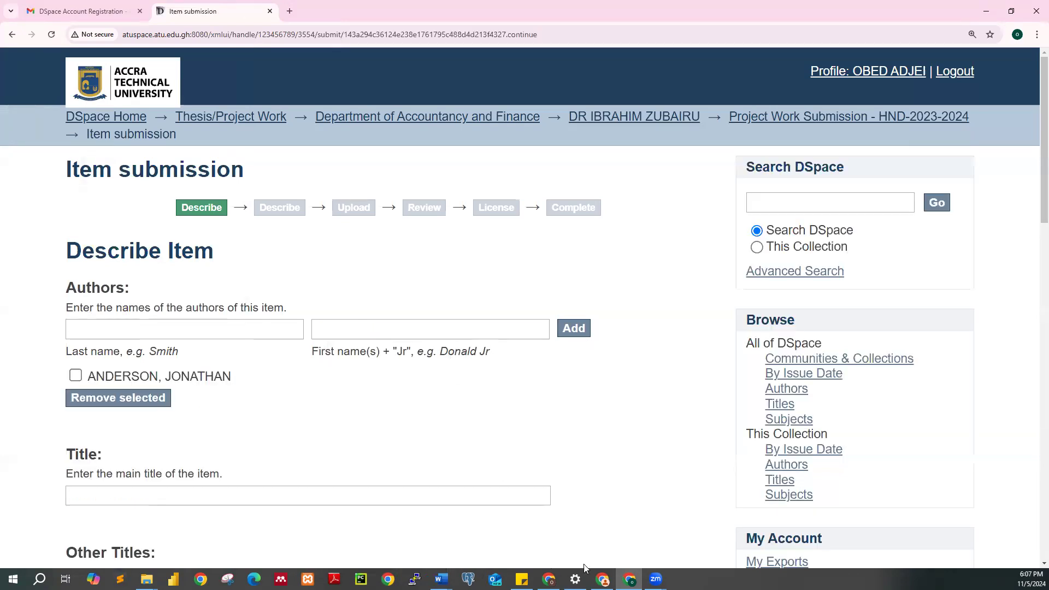
# - Copy the second author's full name from the Word title page
pyautogui.moveTo(442, 580)
pyautogui.click(386, 519)
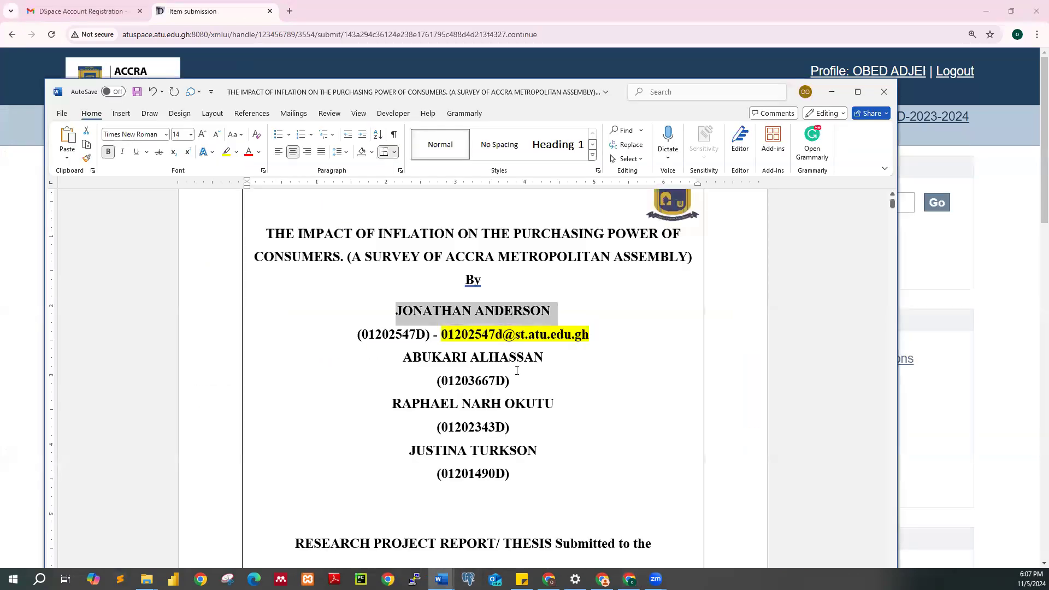
pyautogui.moveTo(546, 359); pyautogui.dragTo(404, 359)
pyautogui.rightClick(421, 359)
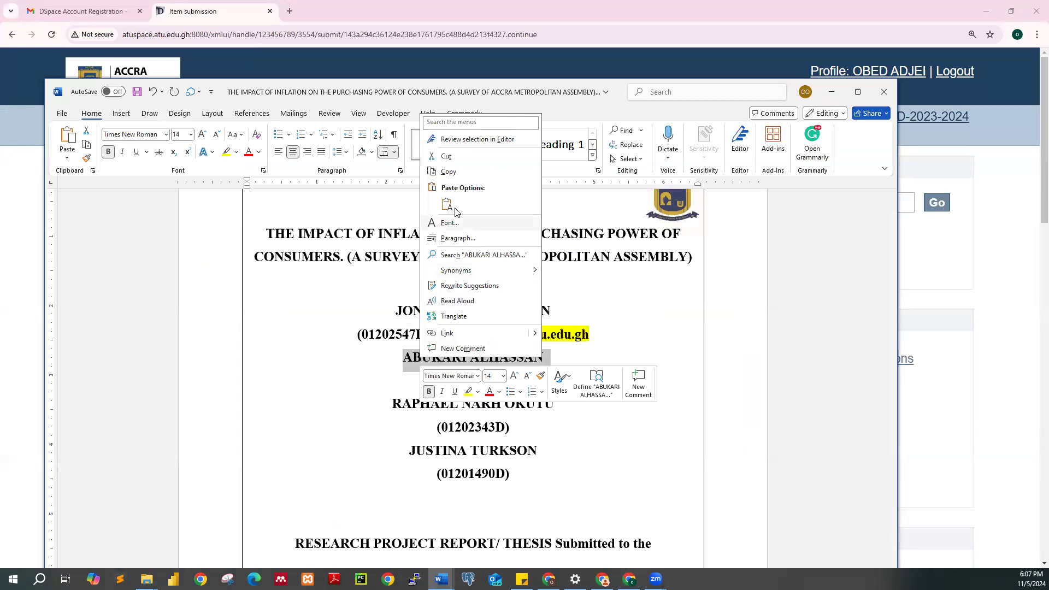
pyautogui.click(448, 171)
# - Enter the second author with last and first names split, and add it
pyautogui.click(831, 91)
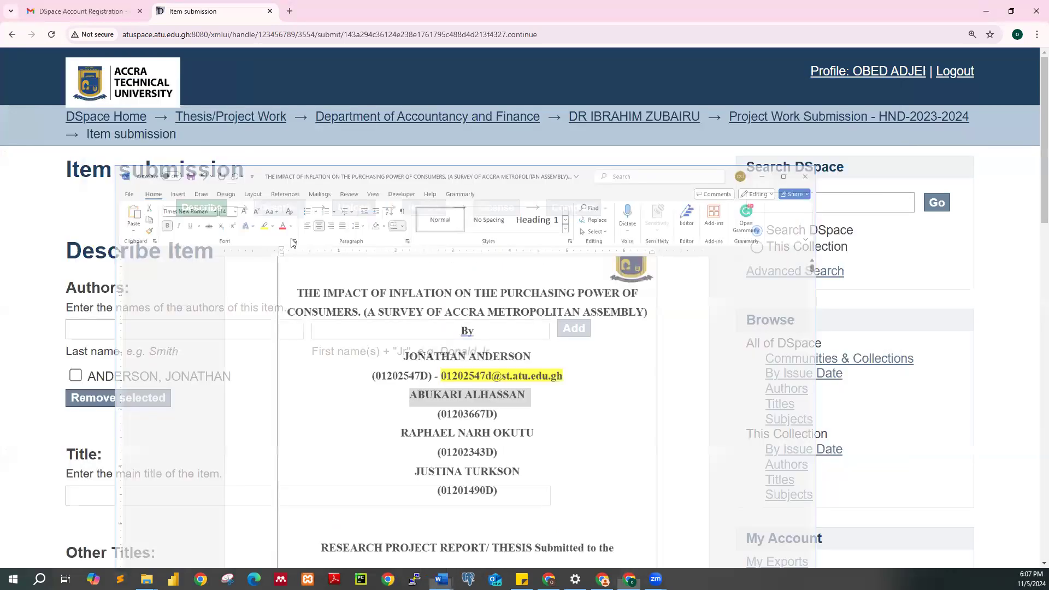
pyautogui.click(172, 330)
pyautogui.rightClick(172, 333)
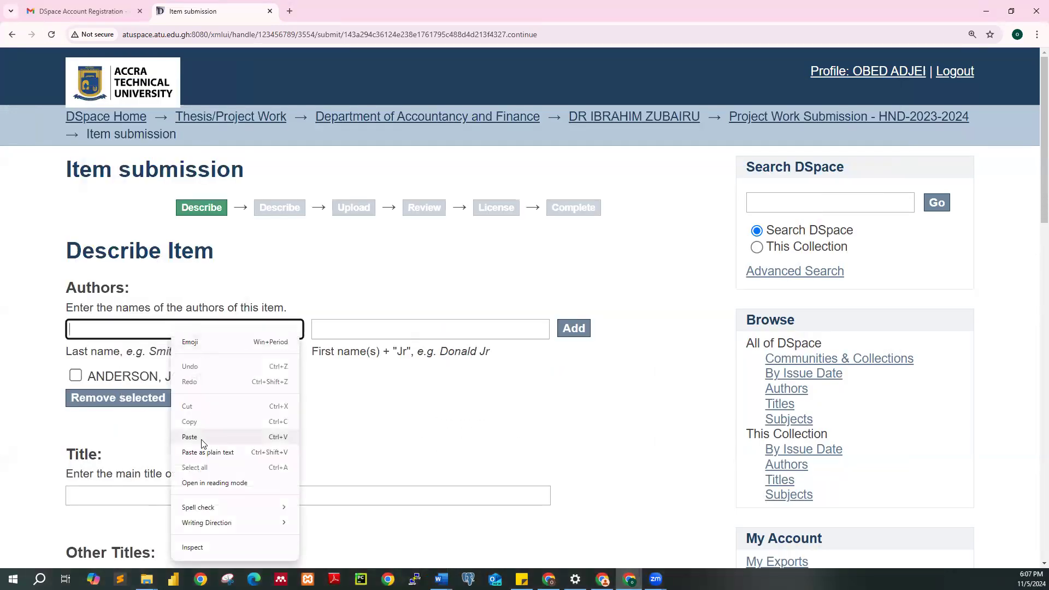
pyautogui.click(190, 437)
pyautogui.doubleClick(92, 330)
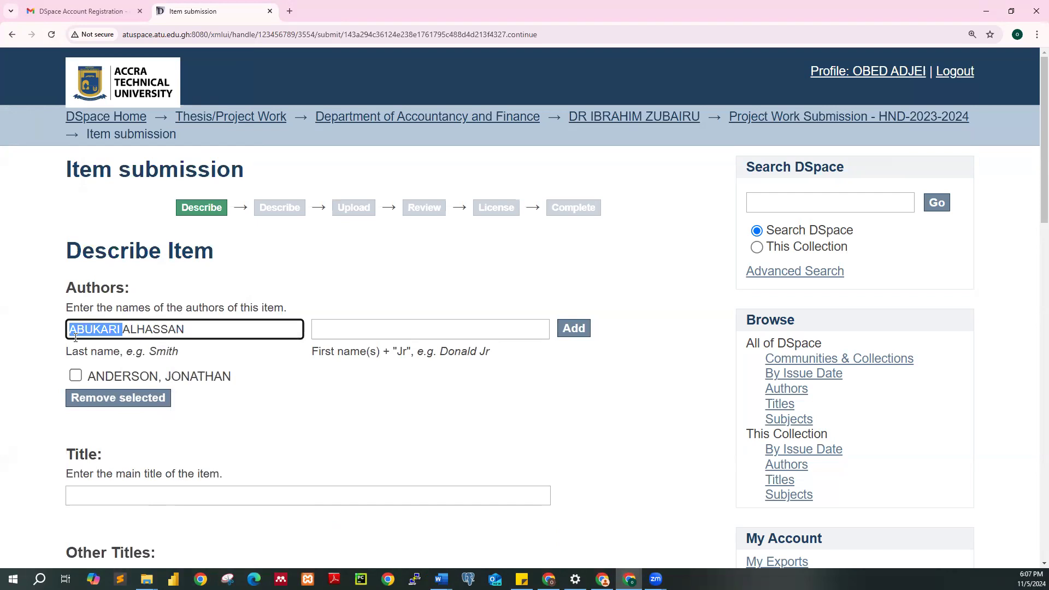
pyautogui.rightClick(104, 332)
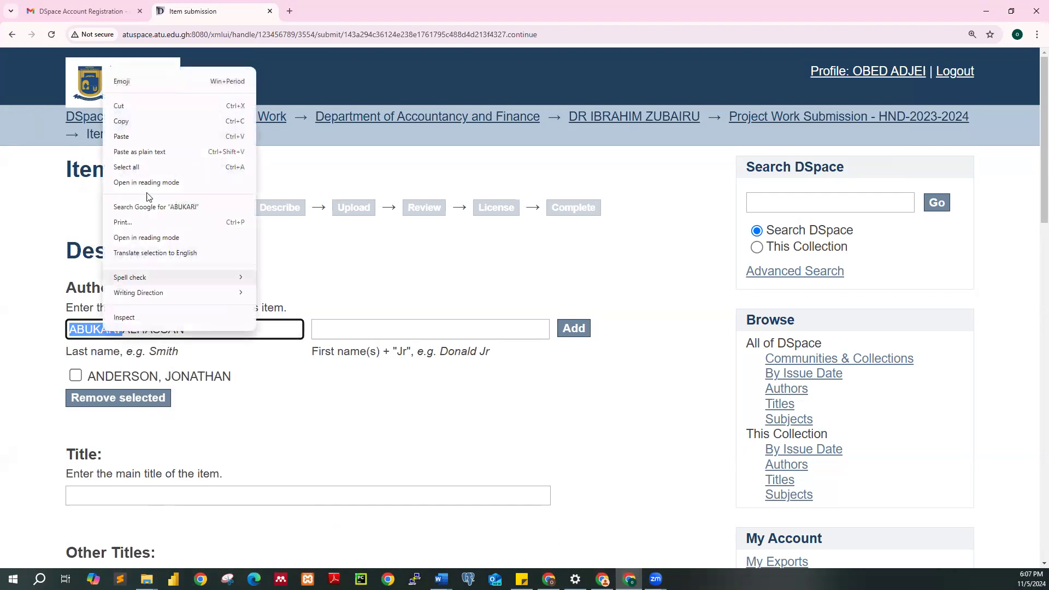
pyautogui.click(119, 105)
pyautogui.click(317, 328)
pyautogui.rightClick(321, 332)
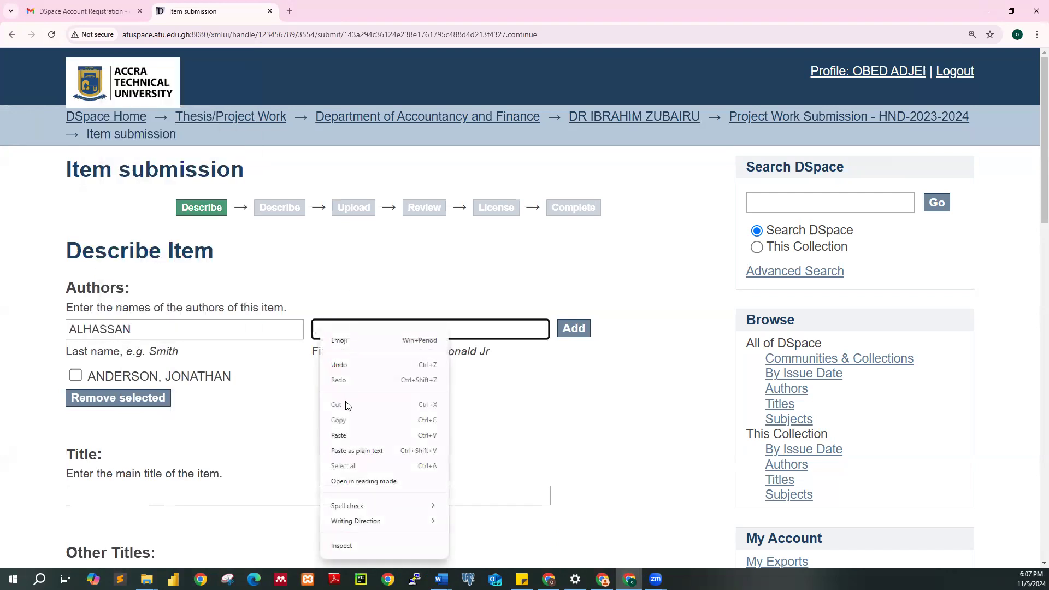
pyautogui.click(343, 435)
pyautogui.click(574, 328)
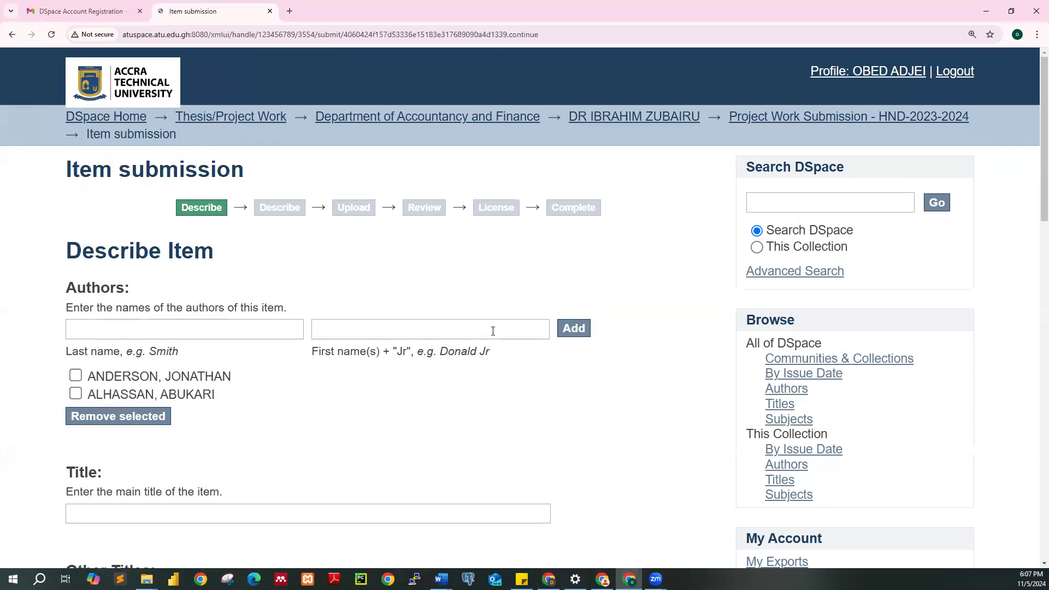
# - Copy the two-line thesis title from Word into the Title field
pyautogui.scroll(-4, 487, 331)
pyautogui.click(227, 297)
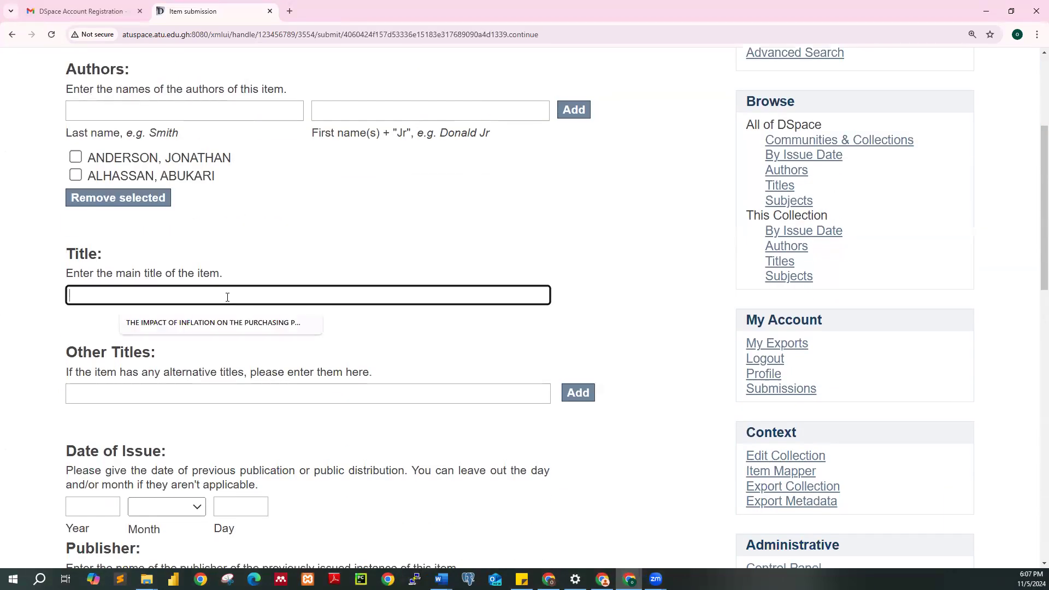
pyautogui.click(442, 579)
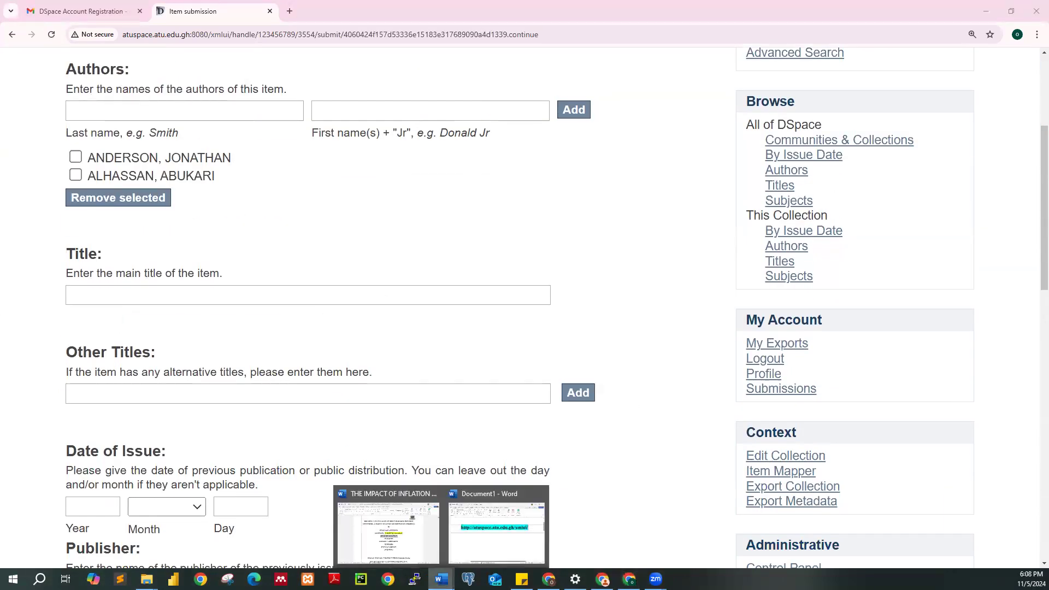
pyautogui.click(410, 554)
pyautogui.moveTo(692, 259); pyautogui.dragTo(267, 230)
pyautogui.rightClick(284, 241)
pyautogui.click(319, 302)
pyautogui.hotkey('alt', 'Tab')
pyautogui.click(166, 294)
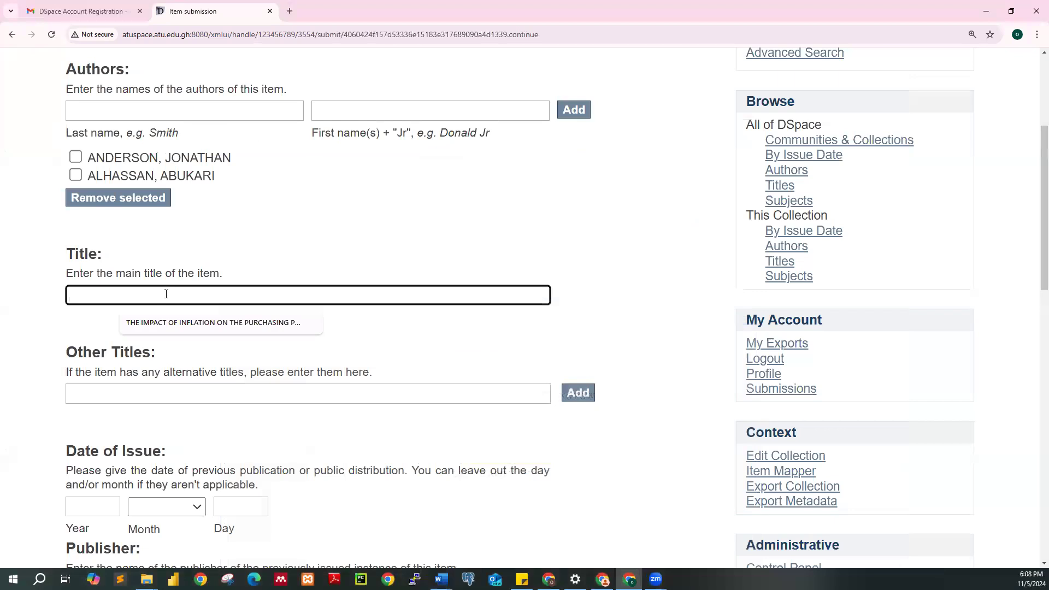
pyautogui.rightClick(167, 294)
pyautogui.click(192, 404)
pyautogui.scroll(-2, 188, 288)
pyautogui.click(188, 289)
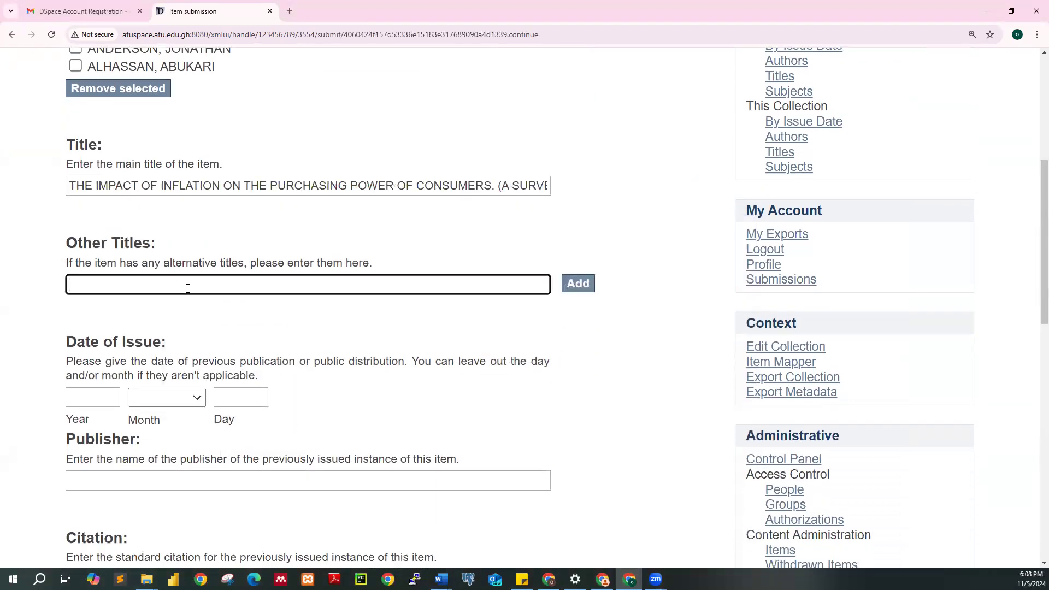
# - Set the issue date to 5 November 2024
pyautogui.scroll(-3, 186, 290)
pyautogui.click(108, 237)
pyautogui.click(147, 253)
pyautogui.click(192, 235)
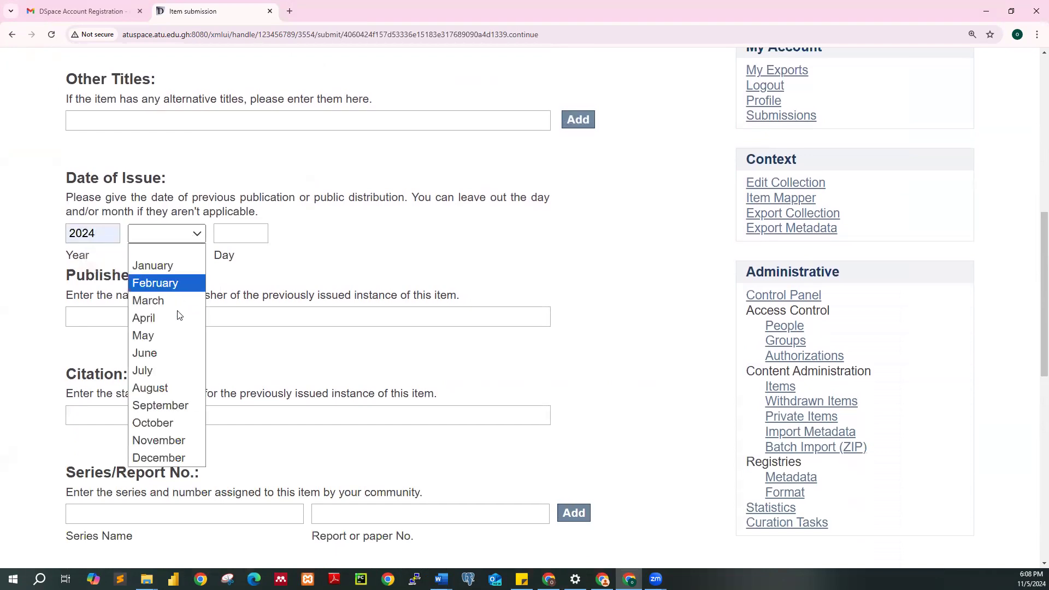
pyautogui.click(173, 406)
pyautogui.click(233, 237)
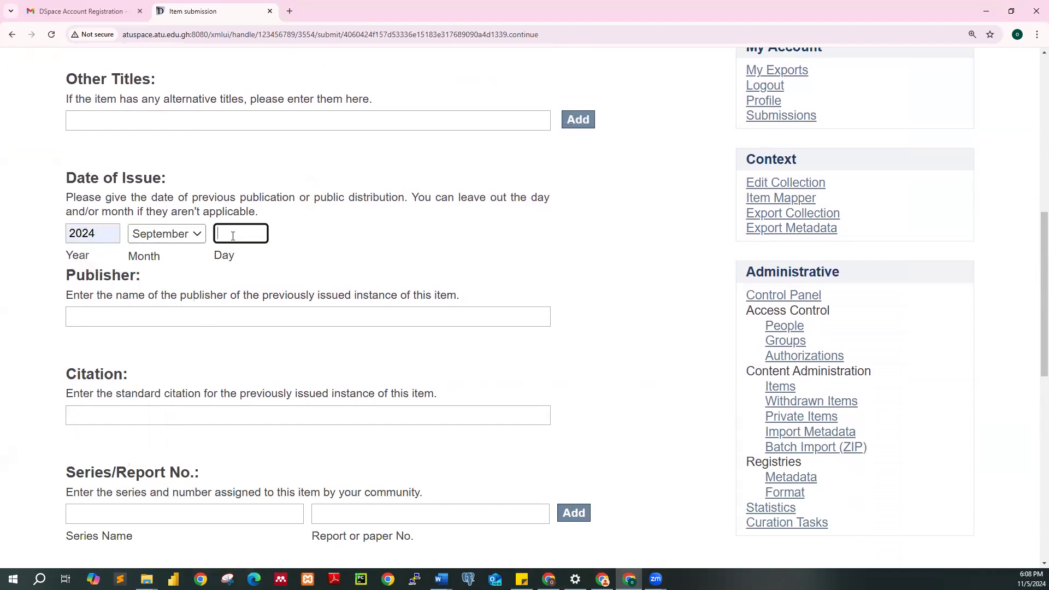
pyautogui.click(195, 238)
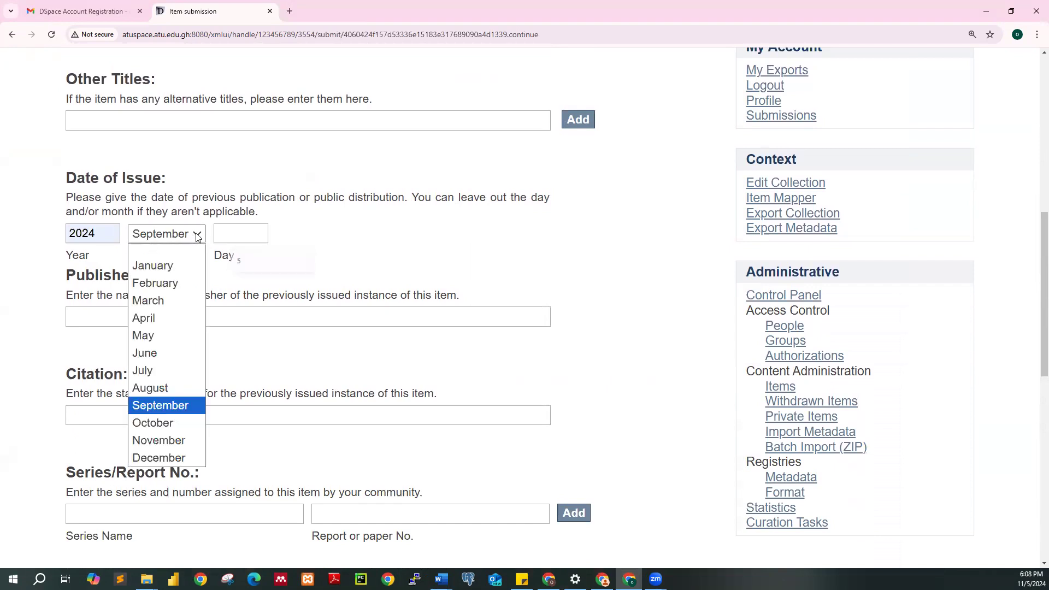
pyautogui.click(185, 439)
pyautogui.click(234, 234)
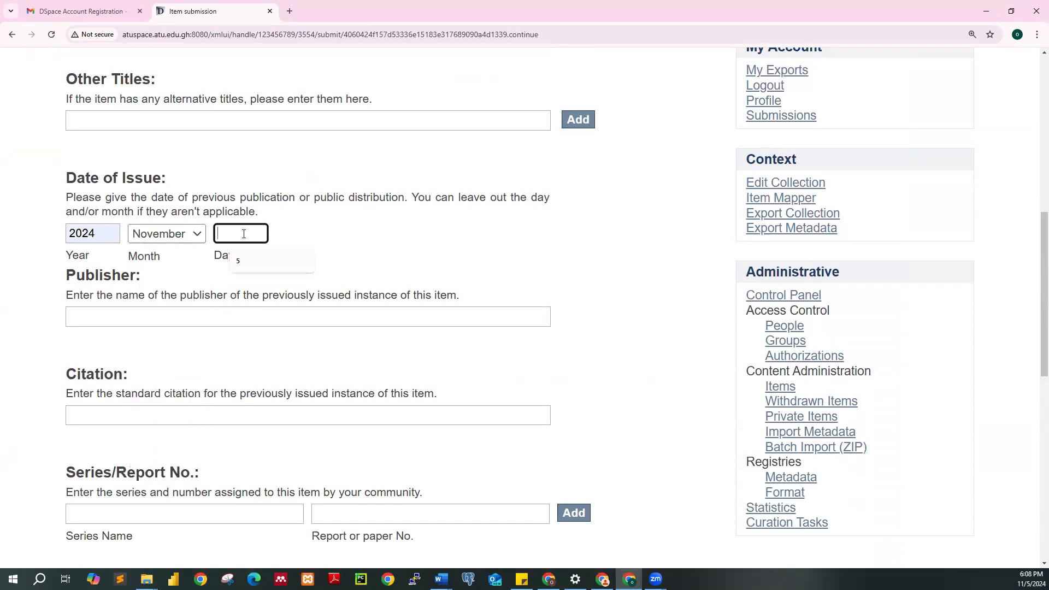
pyautogui.write('5')
pyautogui.click(545, 261)
# - Set the item type to Thesis and the language to English
pyautogui.scroll(-1, 544, 261)
pyautogui.scroll(-2, 544, 260)
pyautogui.click(133, 154)
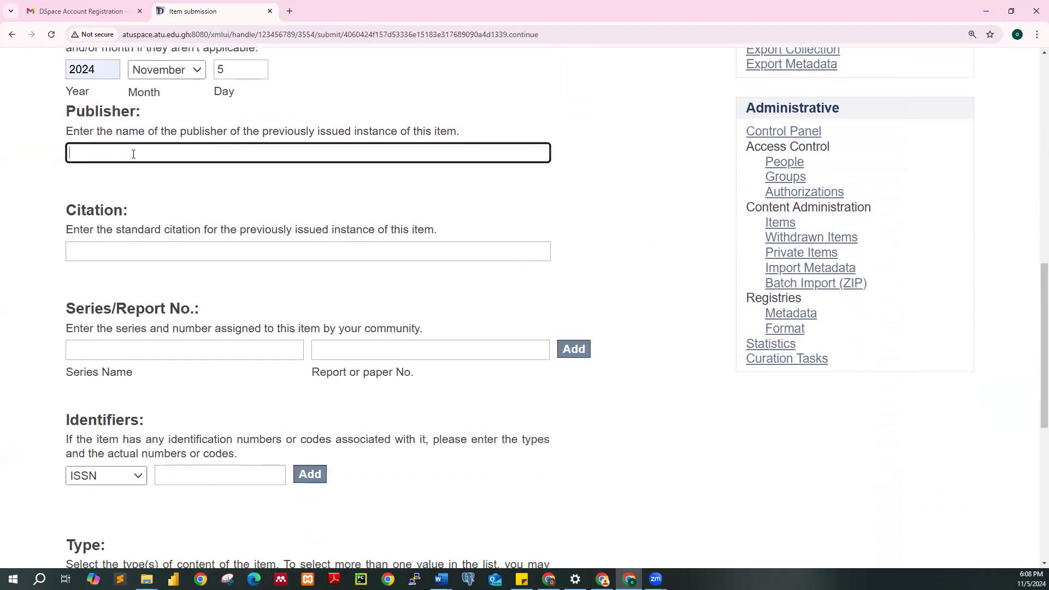
pyautogui.click(104, 250)
pyautogui.scroll(-3, 112, 210)
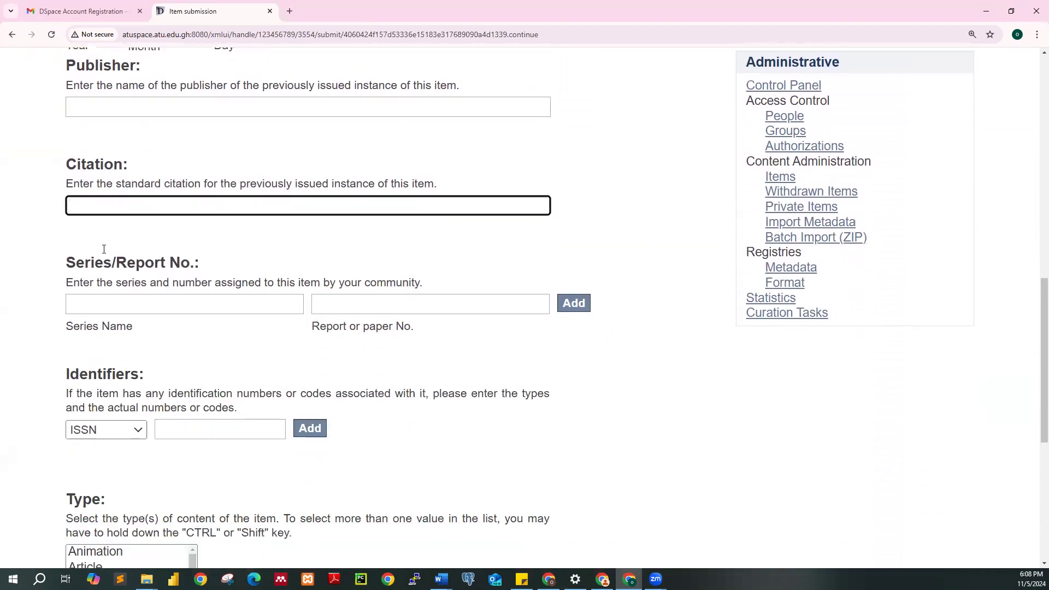
pyautogui.click(119, 190)
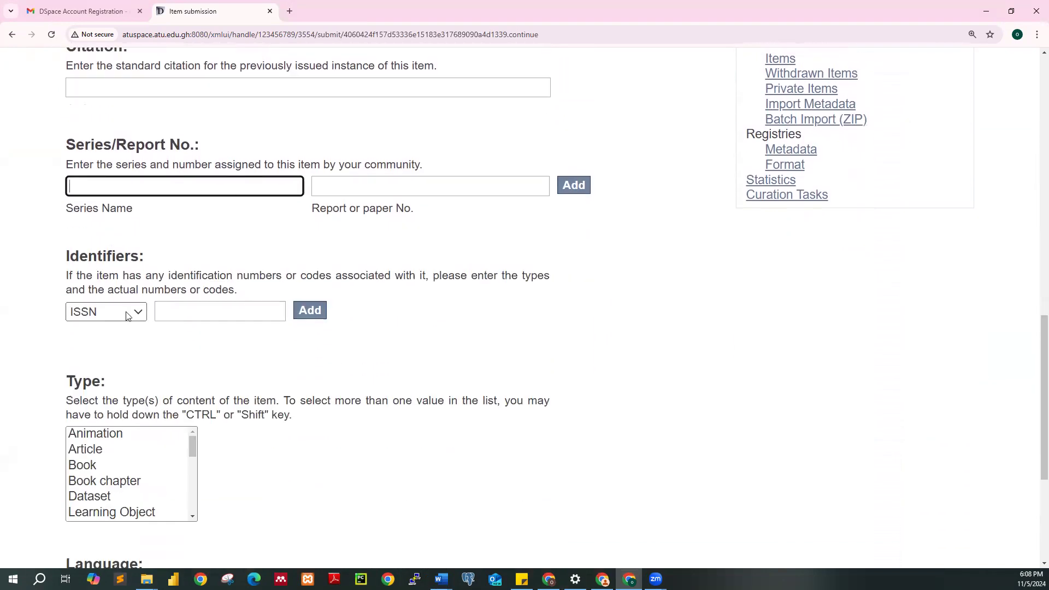
pyautogui.click(180, 311)
pyautogui.scroll(-5, 180, 306)
pyautogui.moveTo(192, 195); pyautogui.dragTo(189, 220)
pyautogui.moveTo(191, 234); pyautogui.dragTo(192, 247)
pyautogui.click(105, 236)
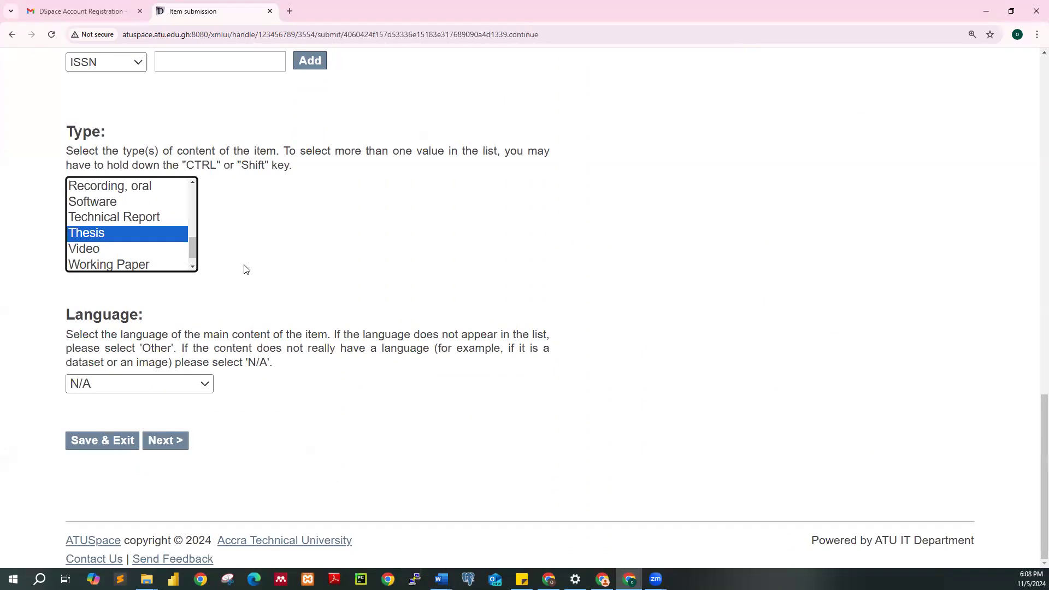
pyautogui.click(206, 387)
pyautogui.click(109, 213)
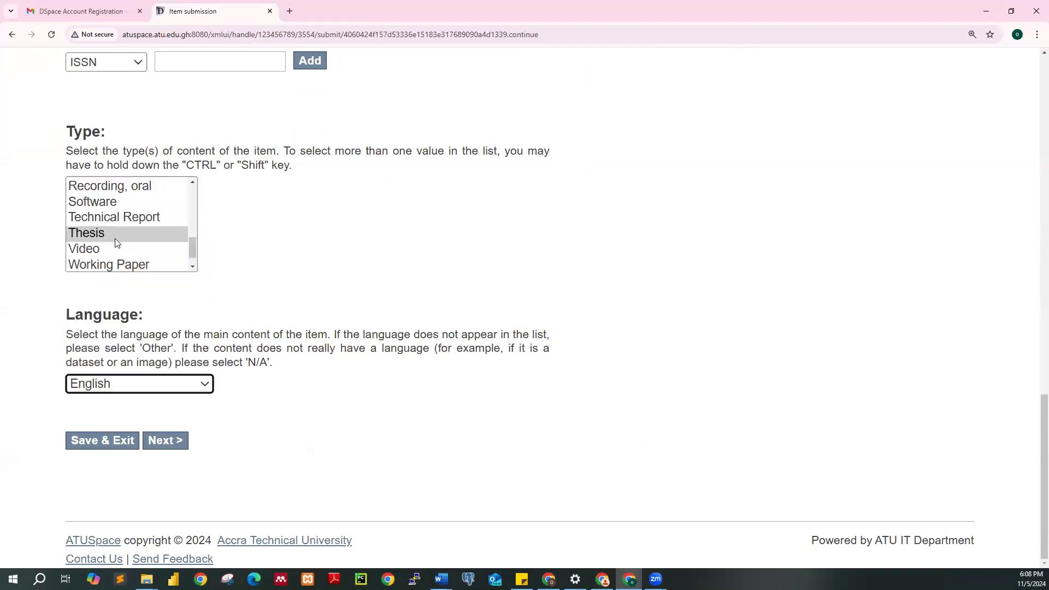
# - Save the details and continue past the optional second description page
pyautogui.click(172, 446)
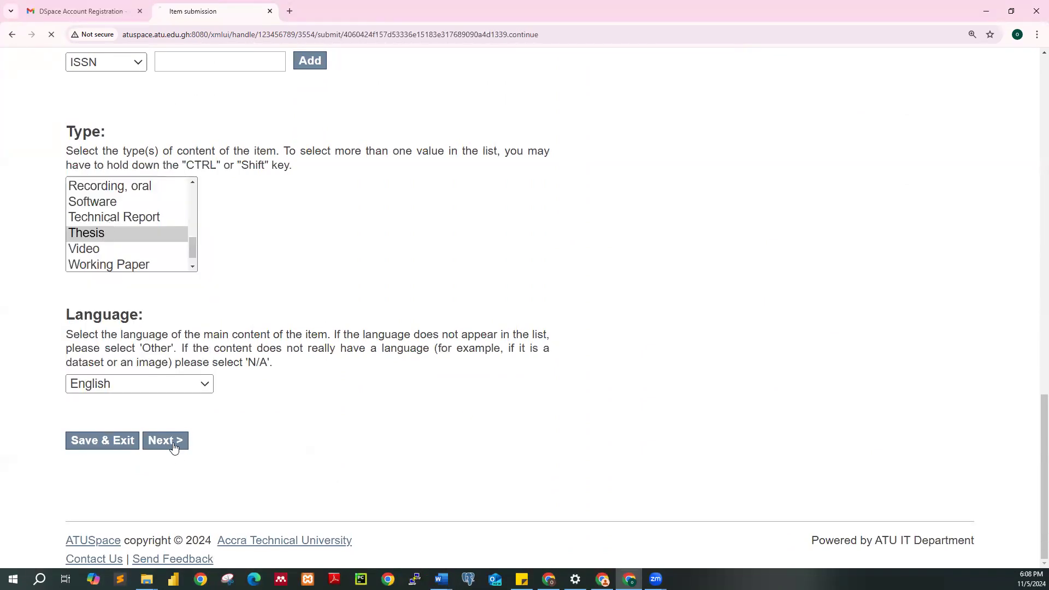
pyautogui.scroll(-3, 194, 282)
pyautogui.scroll(1, 193, 282)
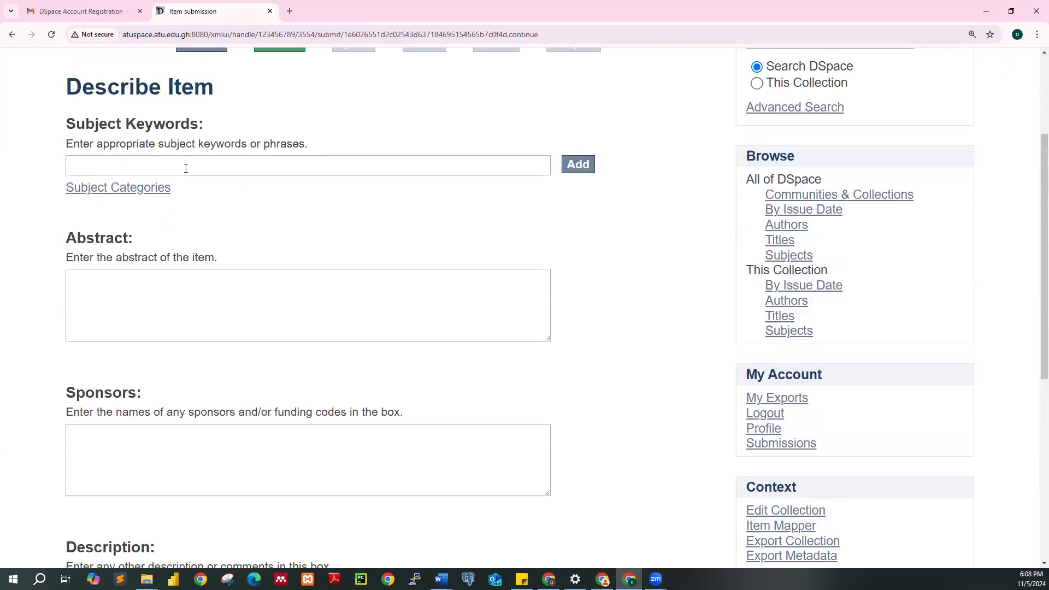
pyautogui.scroll(-2, 223, 508)
pyautogui.scroll(-2, 223, 507)
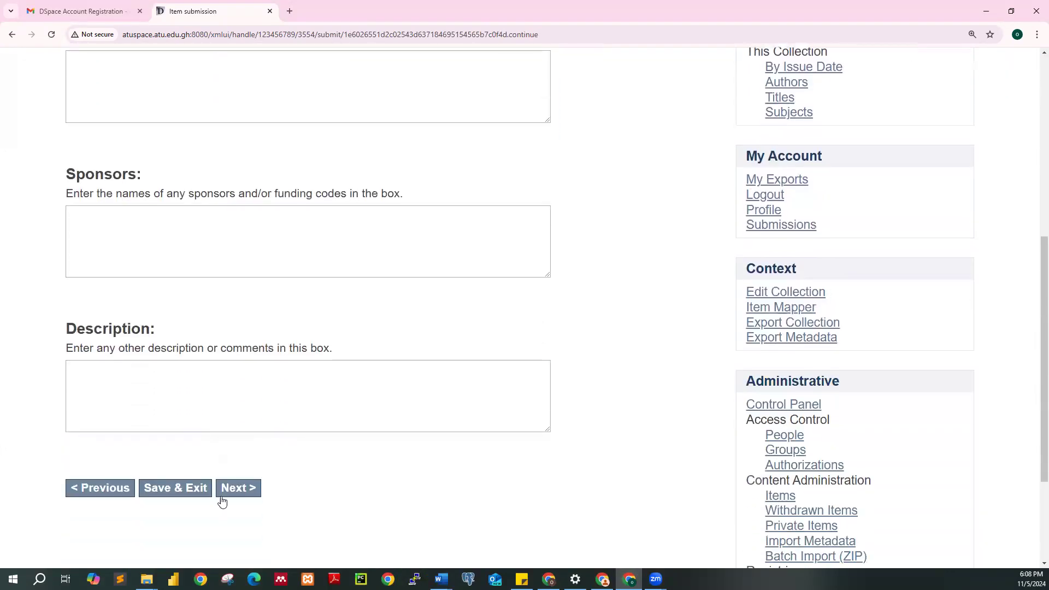
pyautogui.click(243, 492)
# - Choose the thesis .docx file and upload it
pyautogui.scroll(-1, 243, 437)
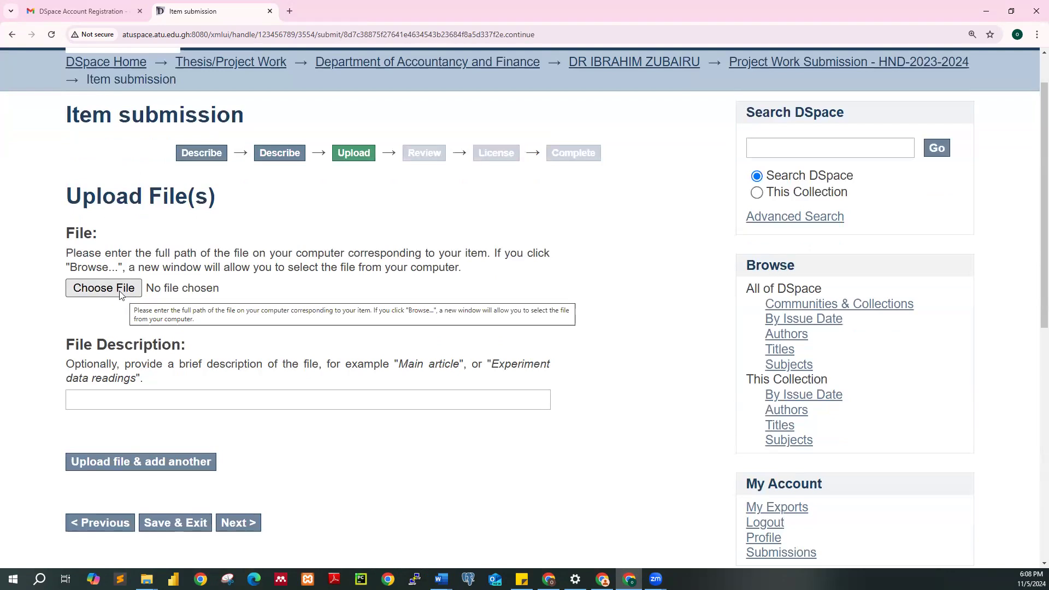
pyautogui.click(120, 294)
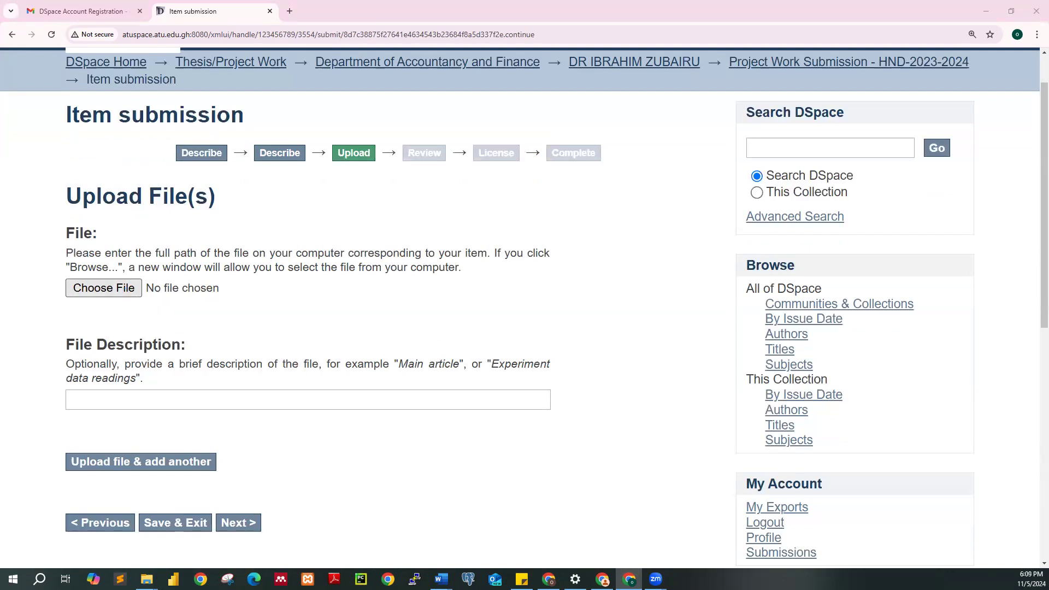
pyautogui.doubleClick(225, 297)
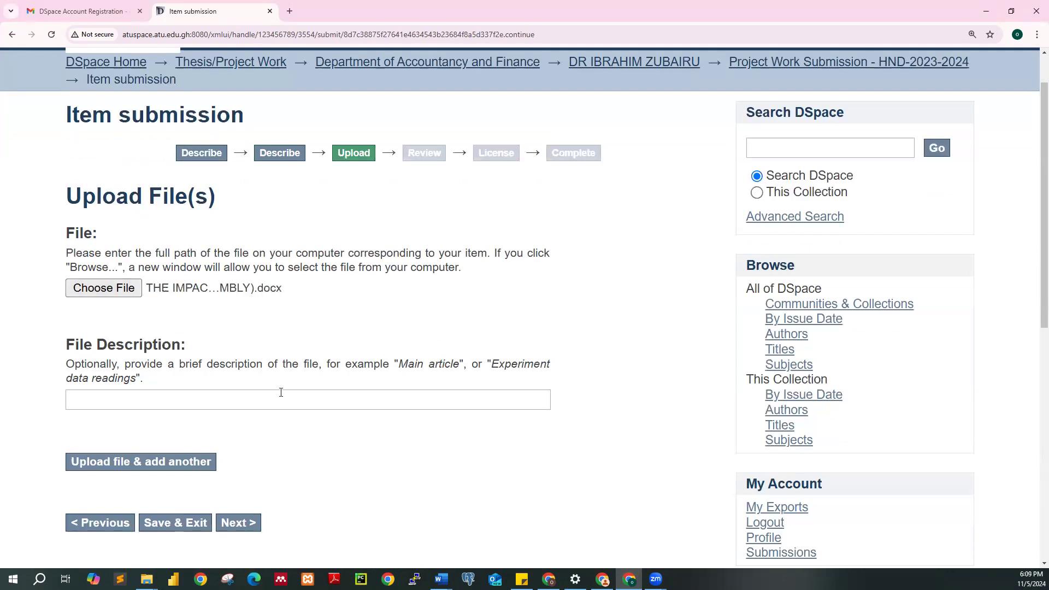
pyautogui.scroll(-2, 281, 393)
pyautogui.click(250, 417)
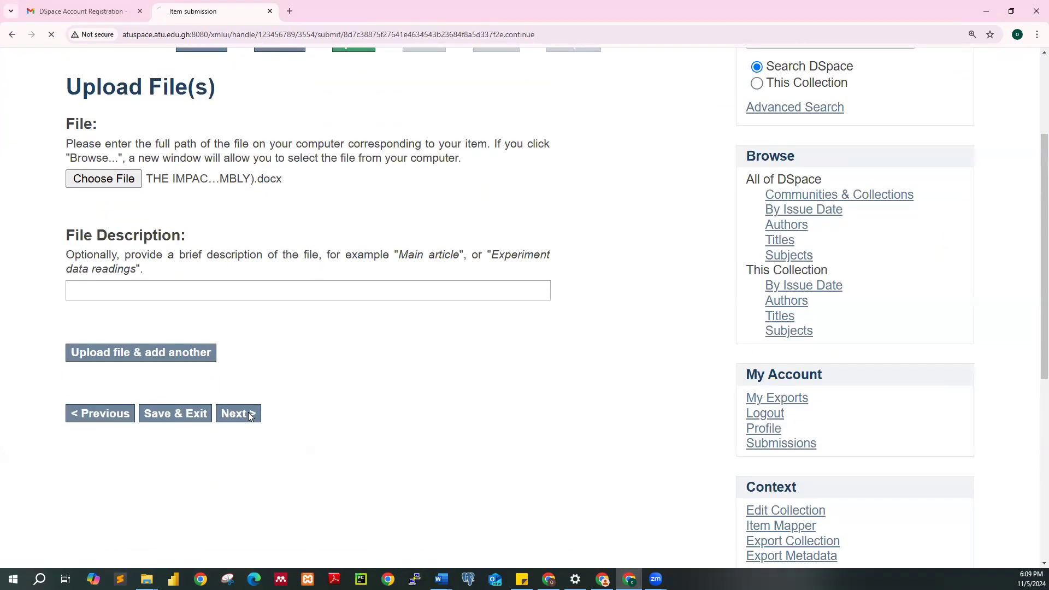
# - Check authors, title, date, type, language and file on Review Submission, then proceed
pyautogui.scroll(-3, 280, 410)
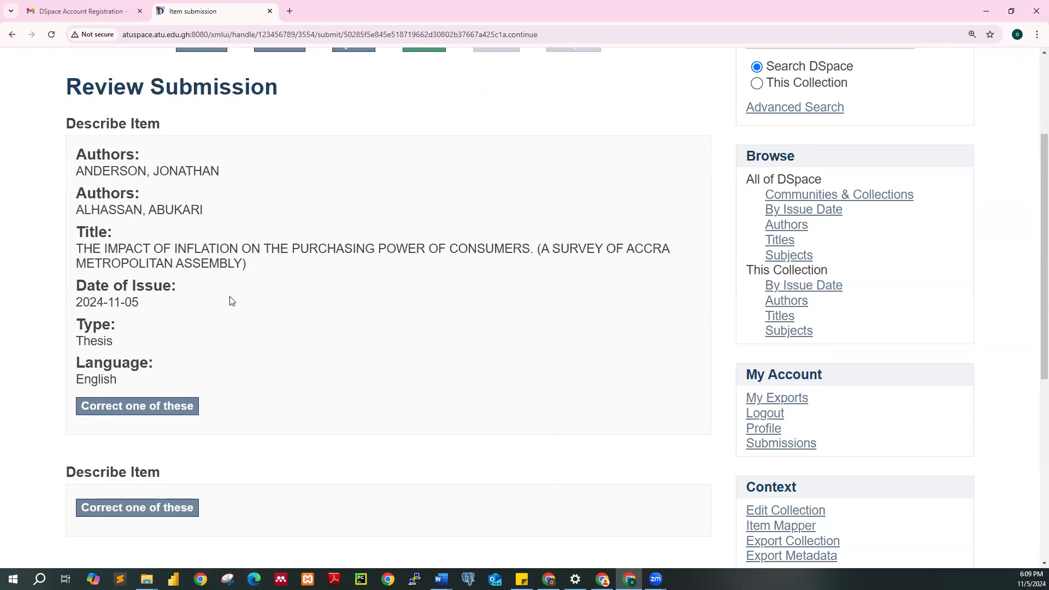
pyautogui.scroll(-4, 229, 301)
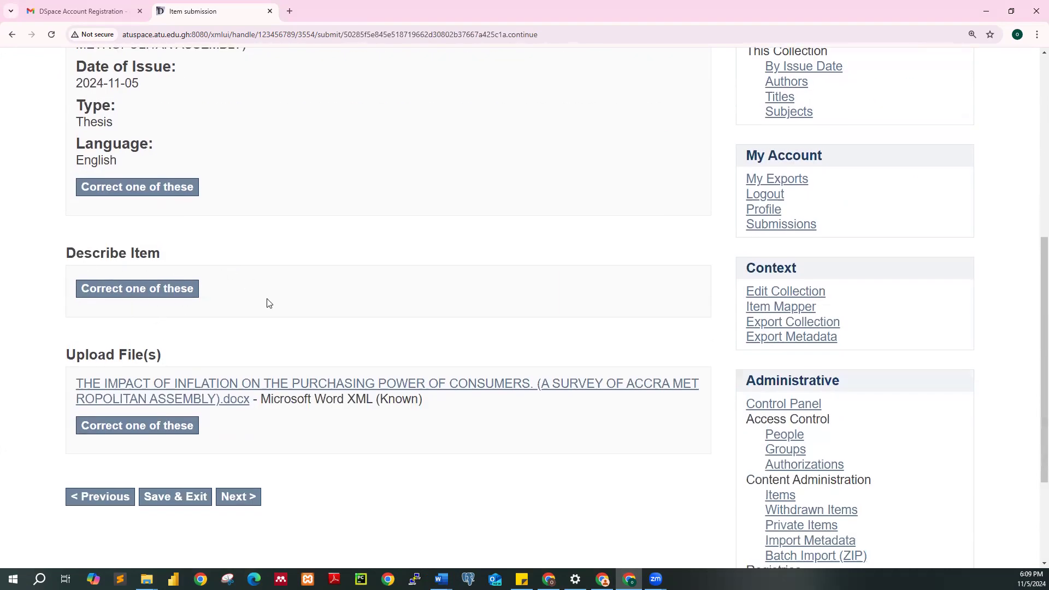
pyautogui.scroll(-2, 219, 302)
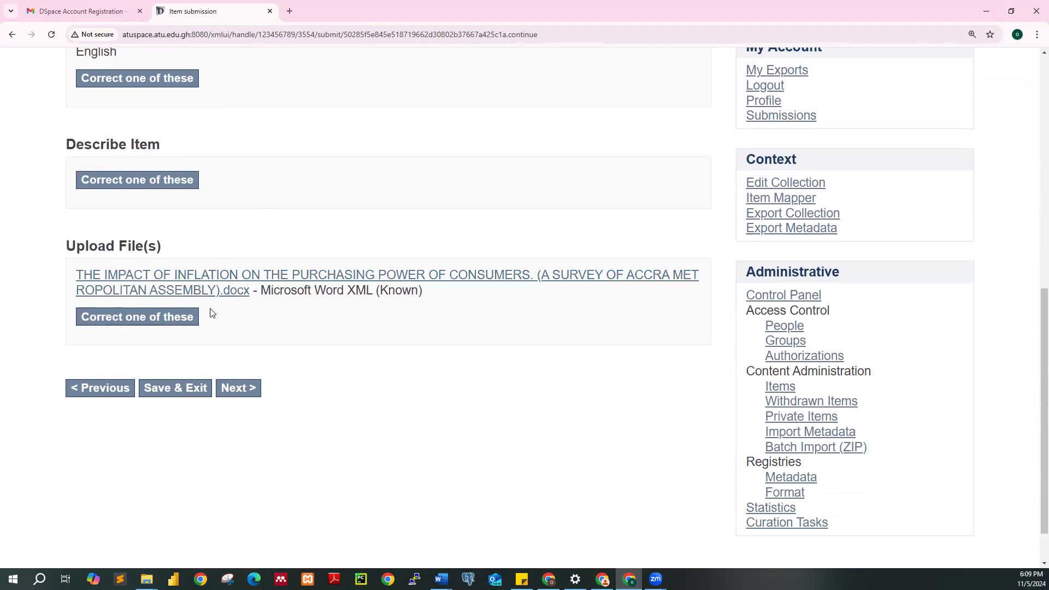
pyautogui.scroll(3, 335, 351)
pyautogui.scroll(-4, 302, 237)
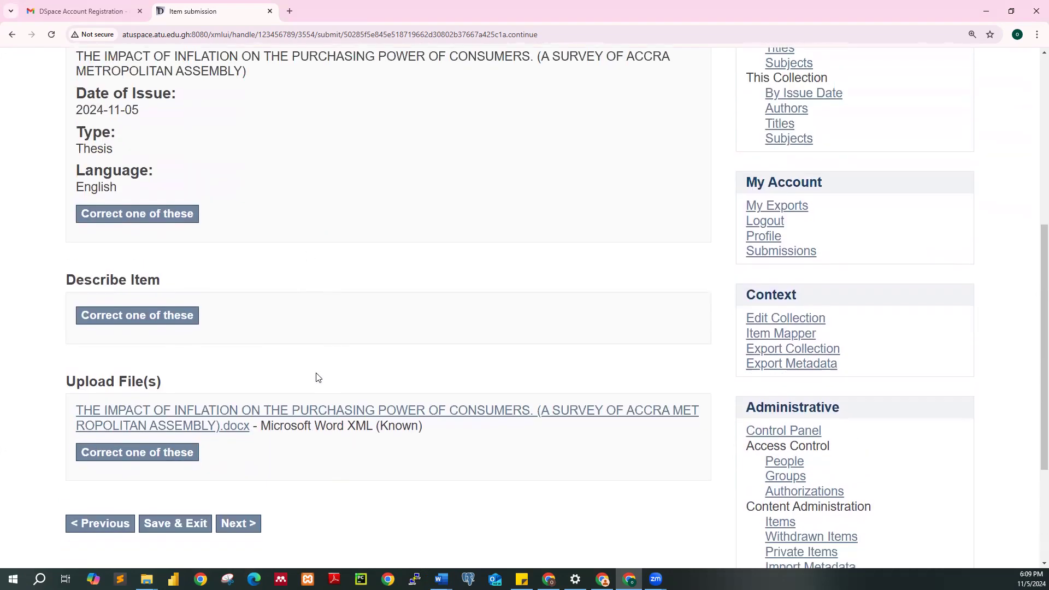
pyautogui.click(253, 343)
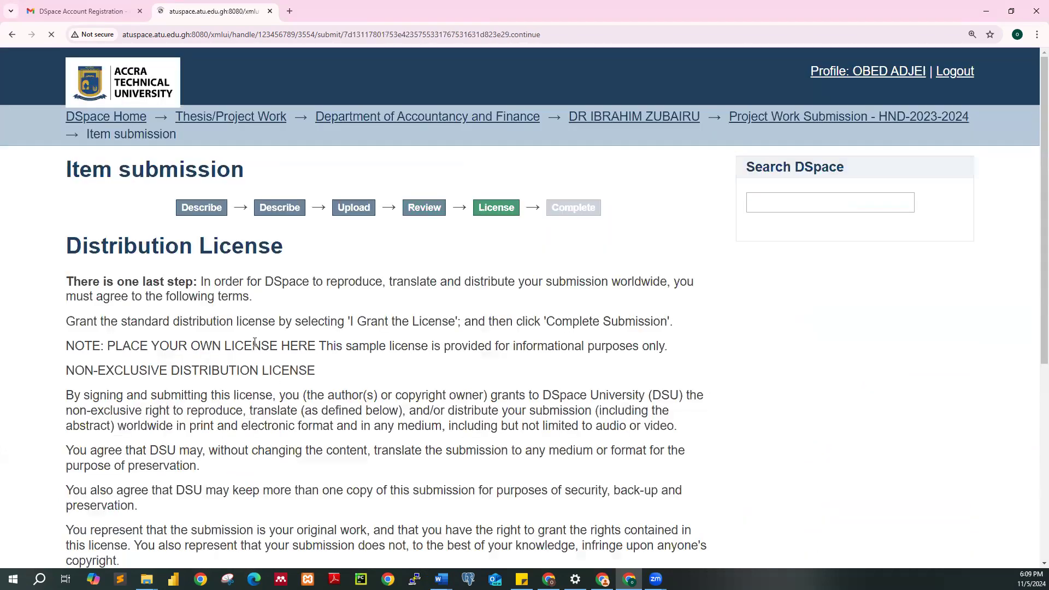
# - Tick 'I Grant the License' and complete the thesis submission
pyautogui.scroll(-2, 255, 342)
pyautogui.scroll(-7, 229, 293)
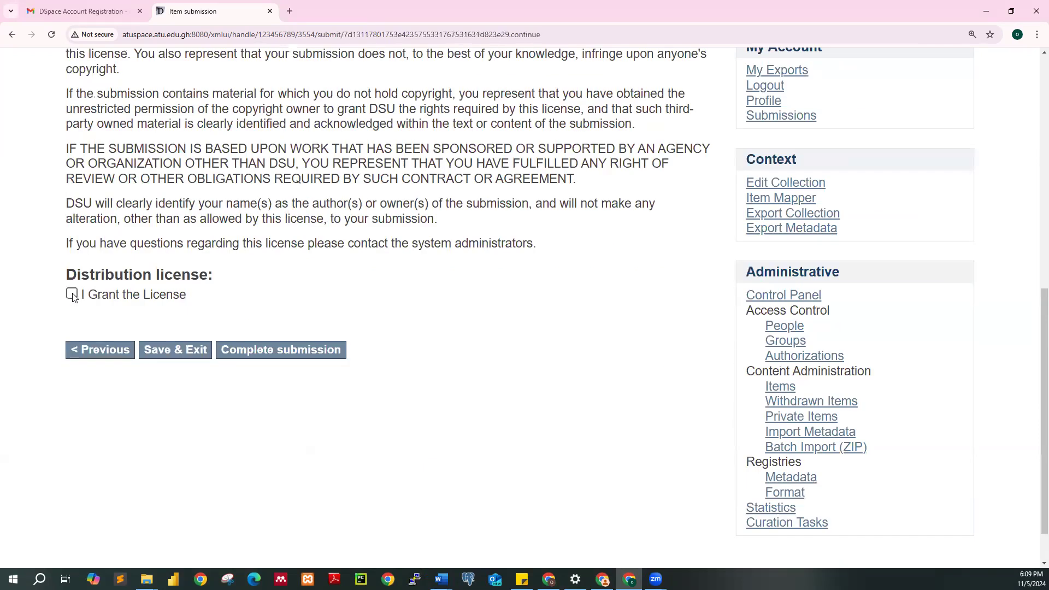
pyautogui.click(73, 296)
pyautogui.click(269, 355)
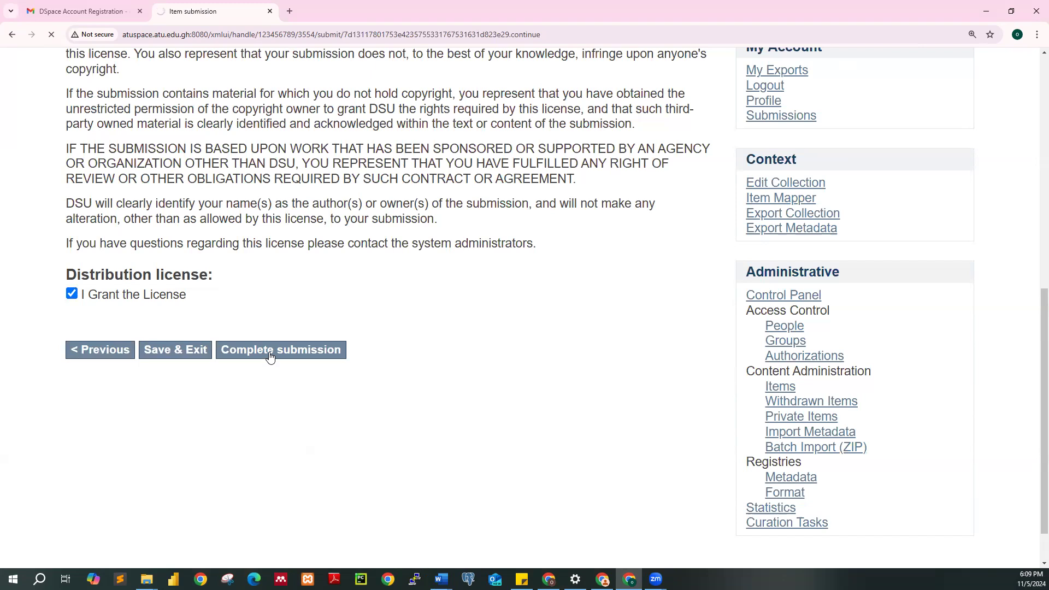